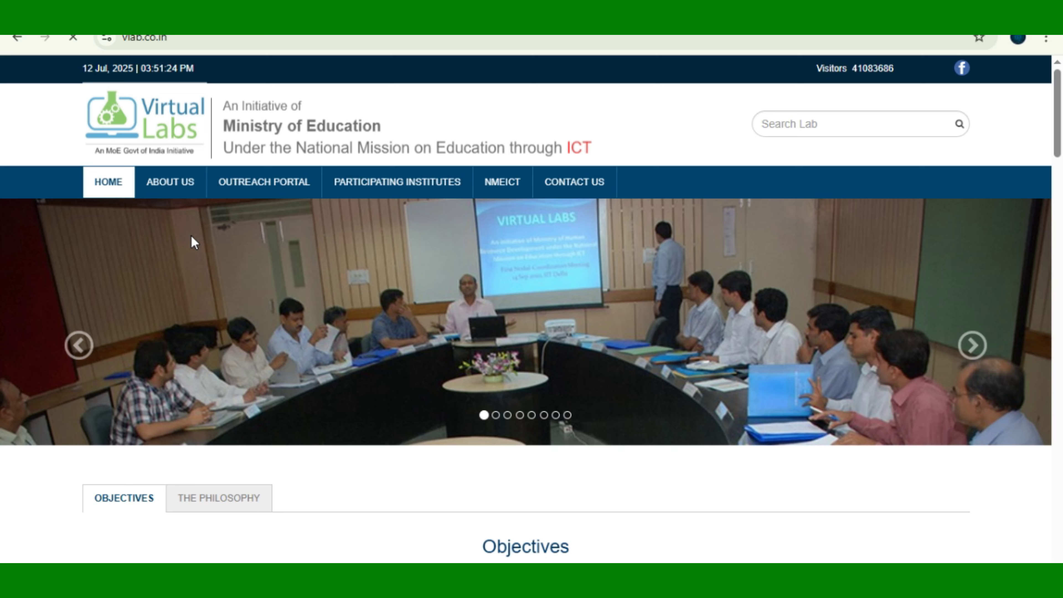
- Open the Familiarization of ICs experiment from Analog and Digital Electronics Lab I (New) in the Electronics & Communications area
{"action": "scroll", "coordinate": [239, 218], "scroll_direction": "down", "scroll_amount": 10}
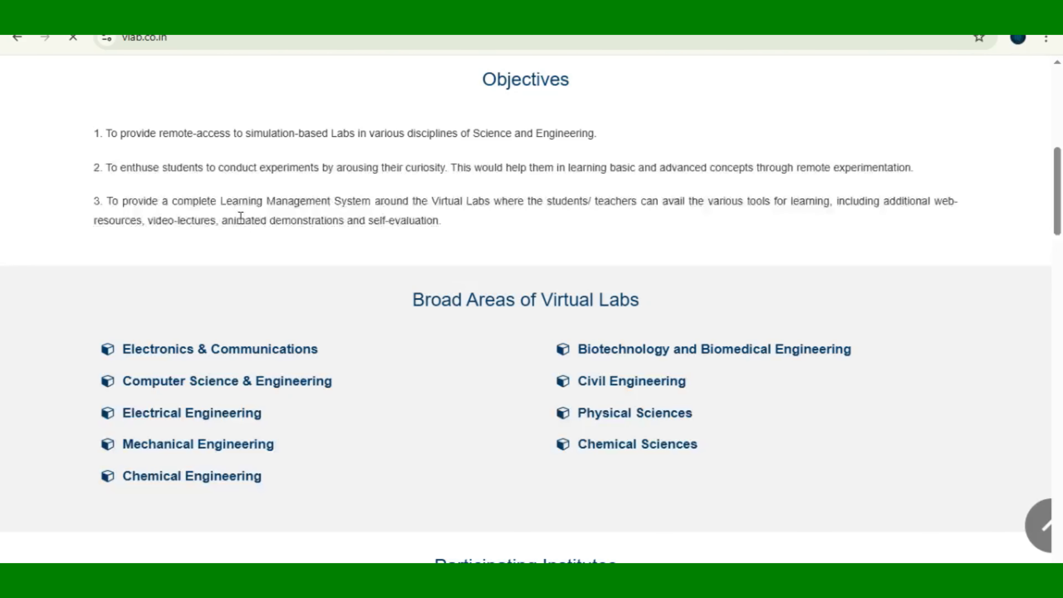
{"action": "scroll", "coordinate": [235, 259], "scroll_direction": "down", "scroll_amount": 1}
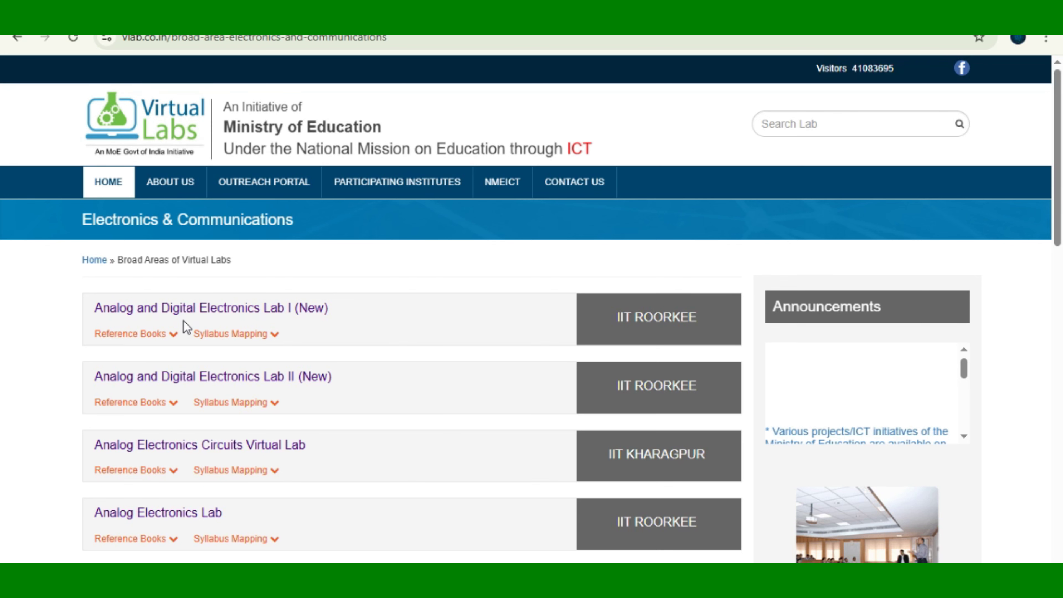
{"action": "left_click", "coordinate": [205, 315]}
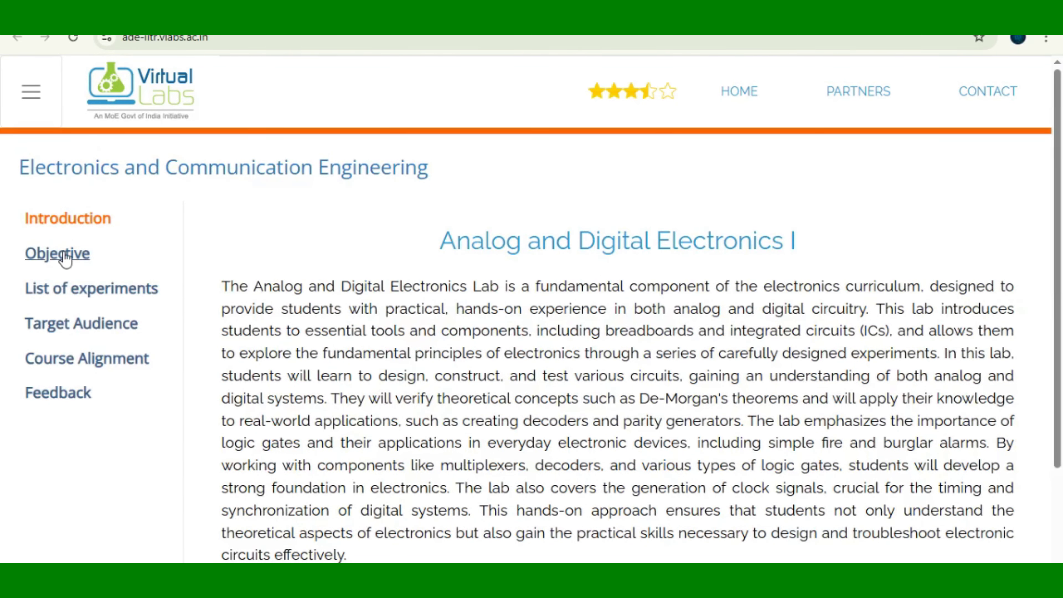
{"action": "left_click", "coordinate": [77, 291]}
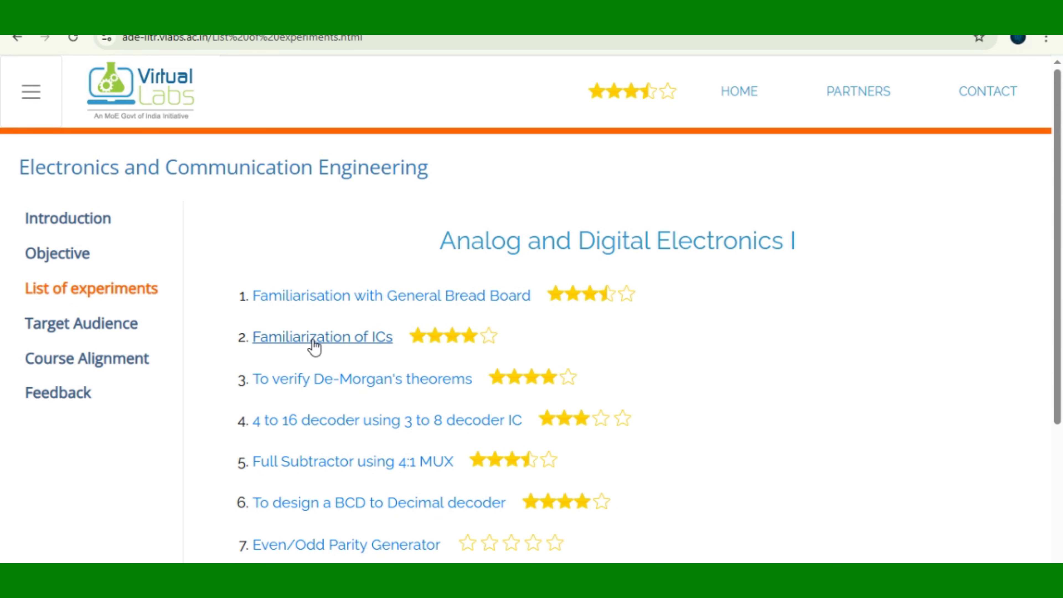
{"action": "left_click", "coordinate": [314, 347]}
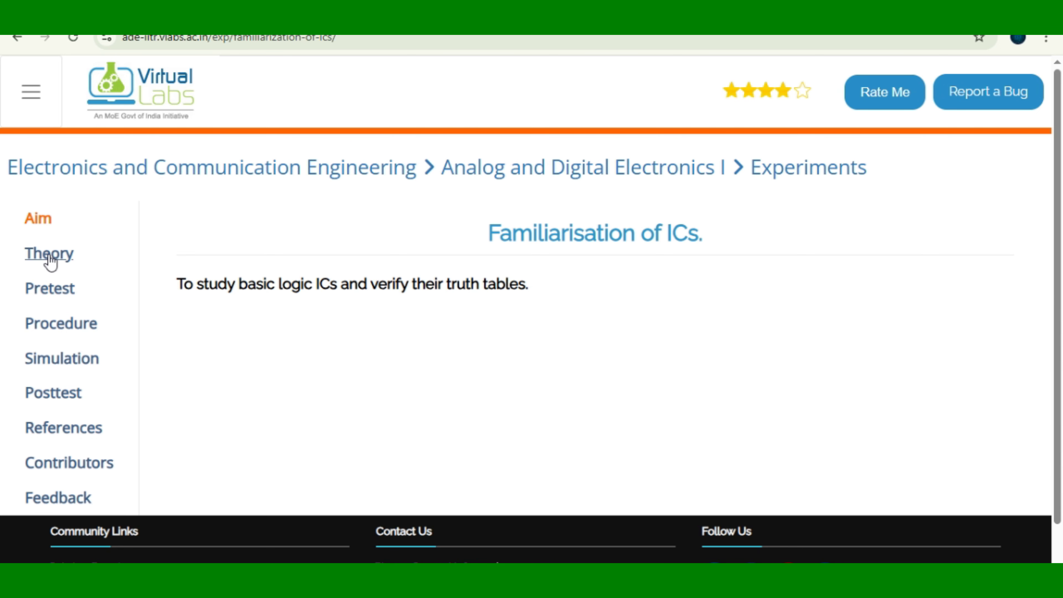
- Read the experiment's theory from the list of logic gate ICs through integrated circuits to the standard TTL gates table
{"action": "left_click", "coordinate": [49, 260]}
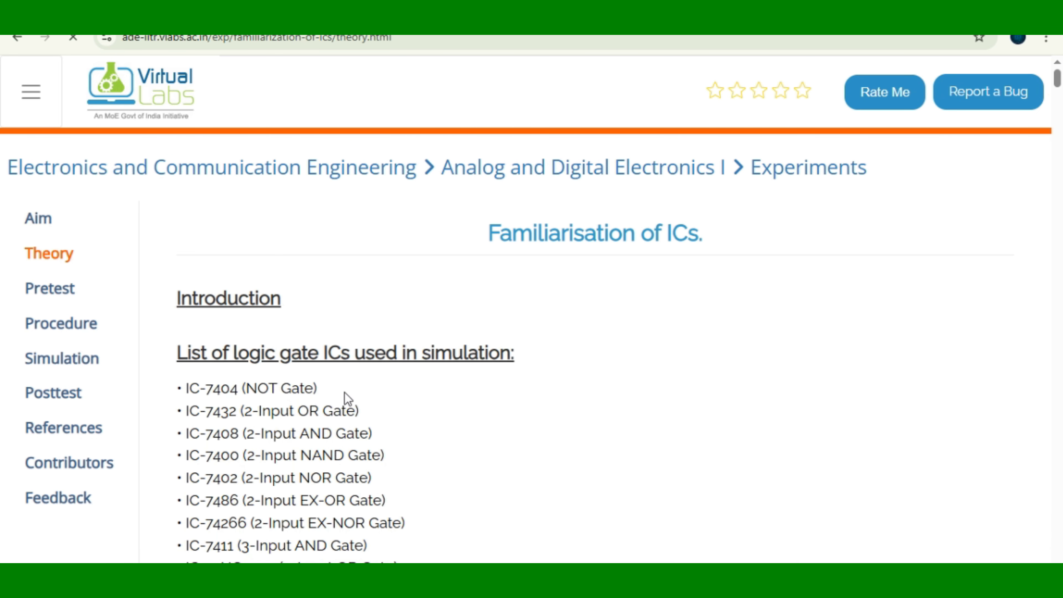
{"action": "scroll", "coordinate": [344, 392], "scroll_direction": "down", "scroll_amount": 3}
{"action": "scroll", "coordinate": [327, 352], "scroll_direction": "down", "scroll_amount": 2}
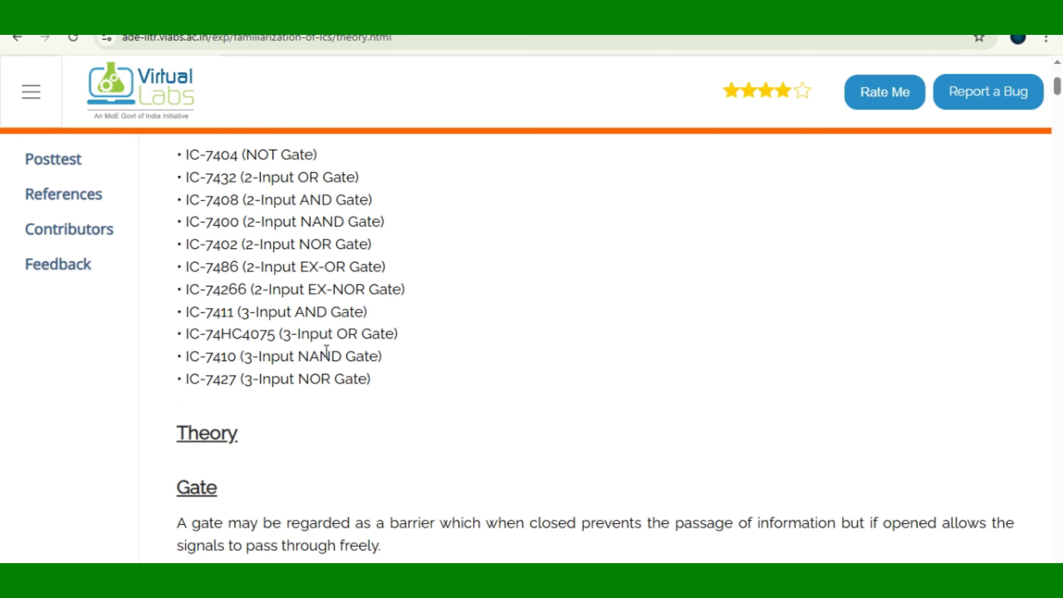
{"action": "scroll", "coordinate": [327, 352], "scroll_direction": "down", "scroll_amount": 7}
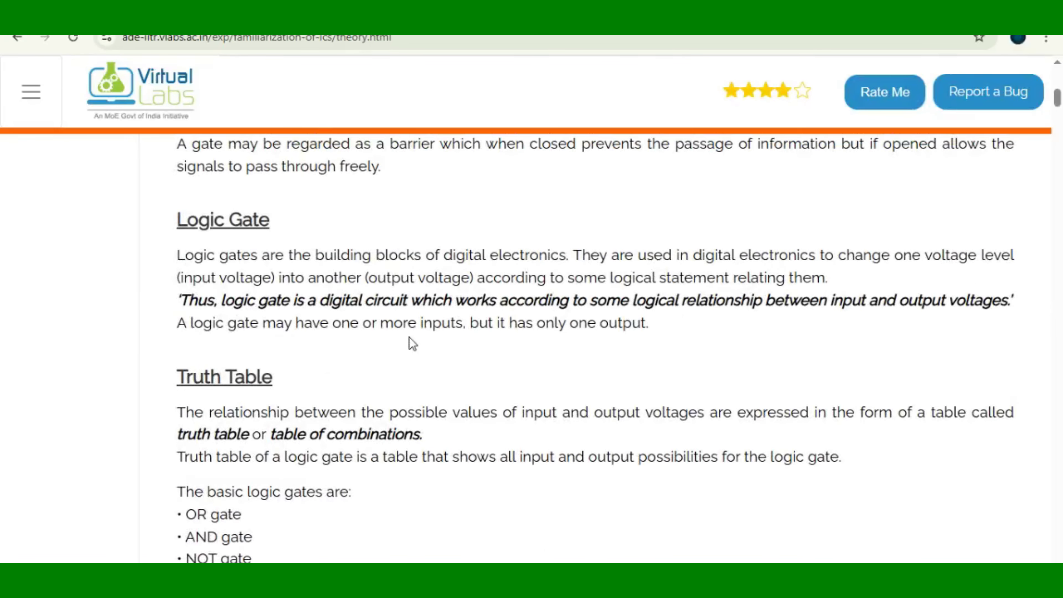
{"action": "scroll", "coordinate": [412, 343], "scroll_direction": "up", "scroll_amount": 1}
{"action": "scroll", "coordinate": [402, 335], "scroll_direction": "down", "scroll_amount": 4}
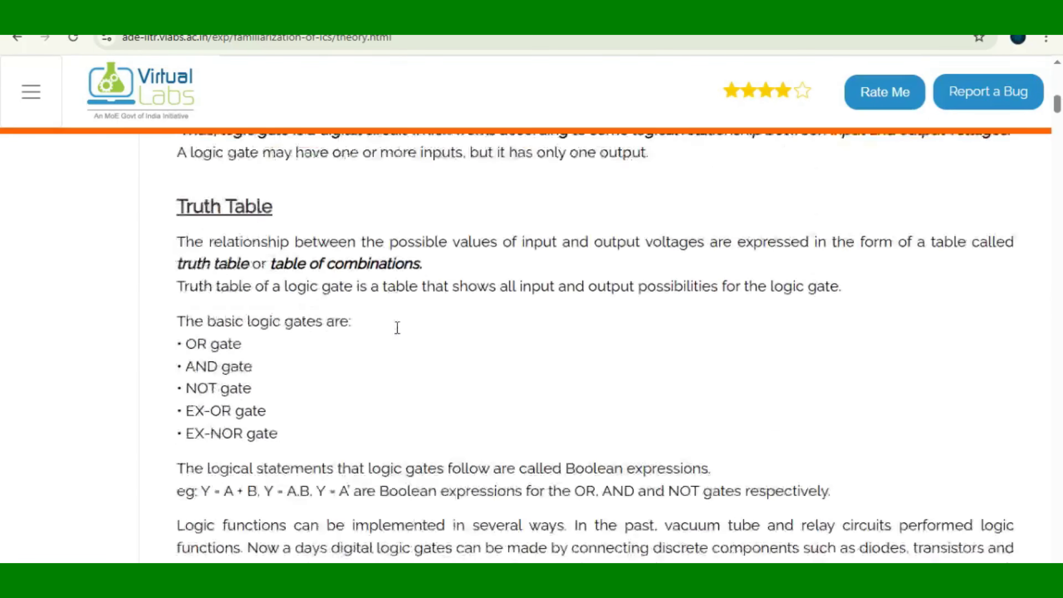
{"action": "scroll", "coordinate": [398, 328], "scroll_direction": "down", "scroll_amount": 8}
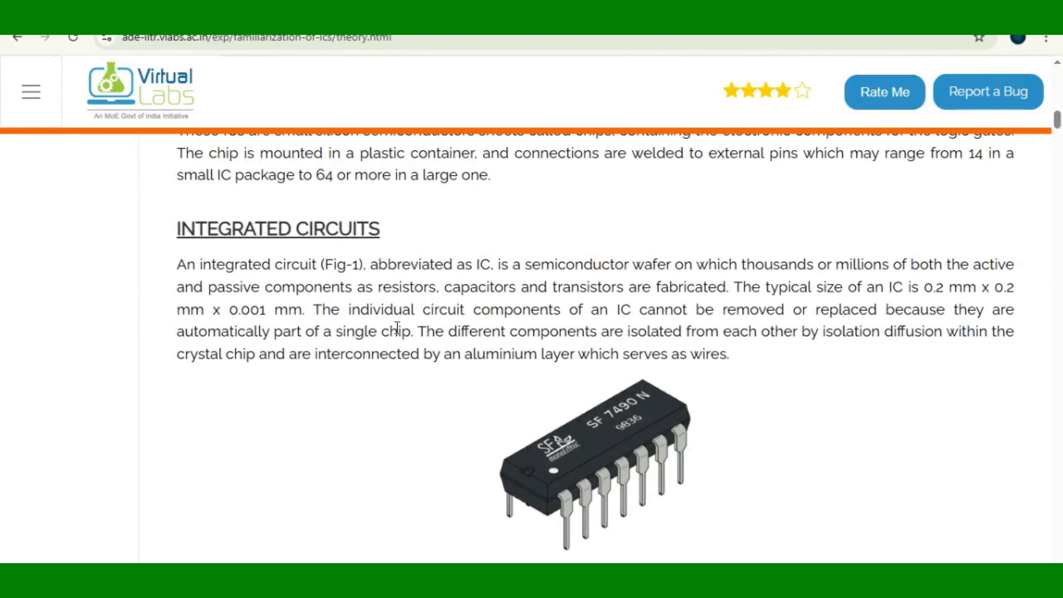
{"action": "scroll", "coordinate": [397, 327], "scroll_direction": "down", "scroll_amount": 7}
{"action": "scroll", "coordinate": [475, 285], "scroll_direction": "up", "scroll_amount": 2}
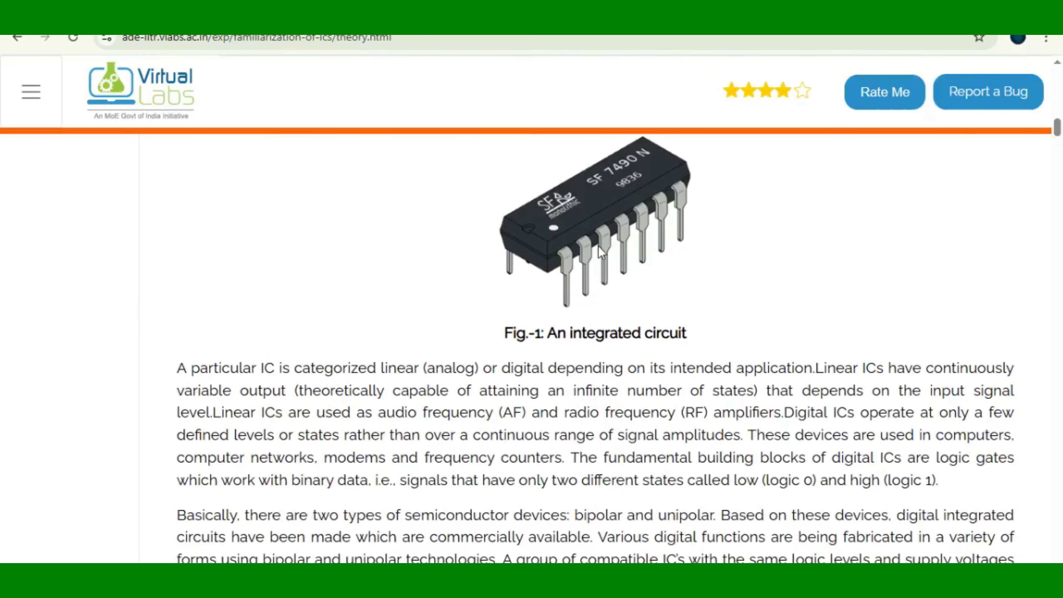
{"action": "scroll", "coordinate": [596, 290], "scroll_direction": "down", "scroll_amount": 6}
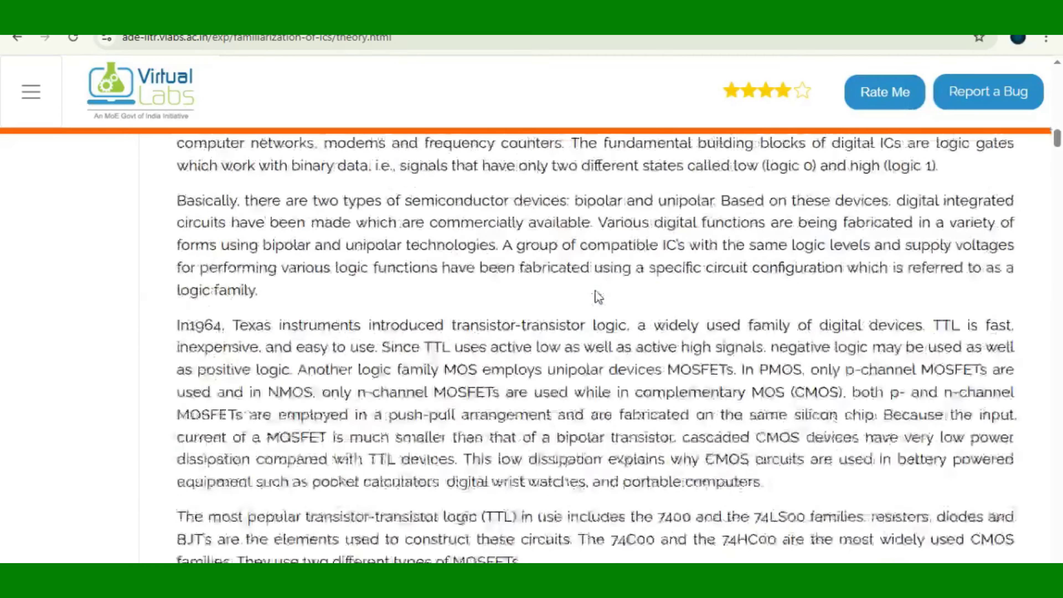
{"action": "scroll", "coordinate": [599, 297], "scroll_direction": "down", "scroll_amount": 8}
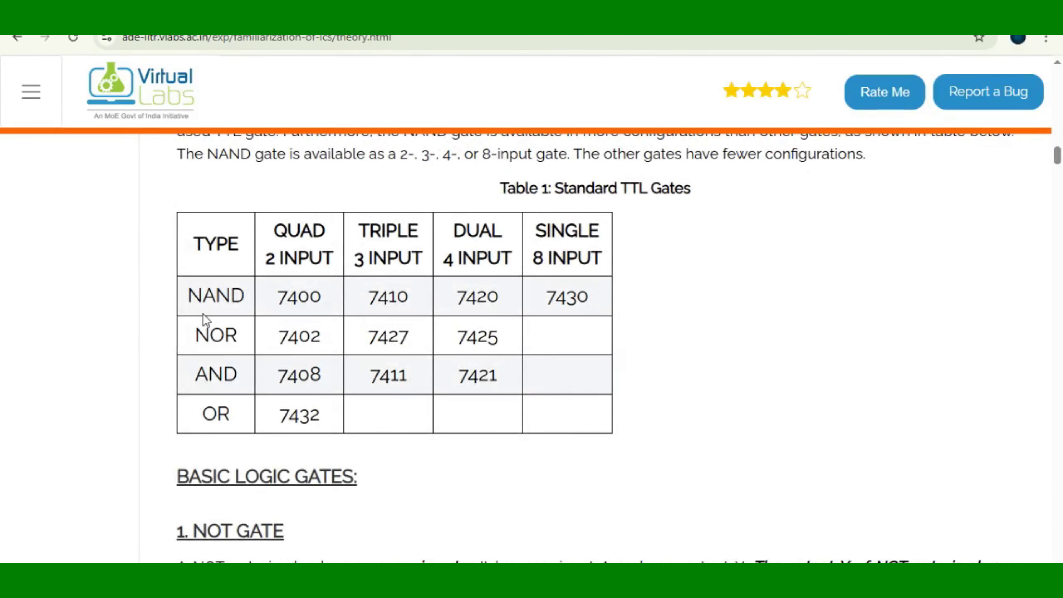
{"action": "scroll", "coordinate": [356, 396], "scroll_direction": "down", "scroll_amount": 5}
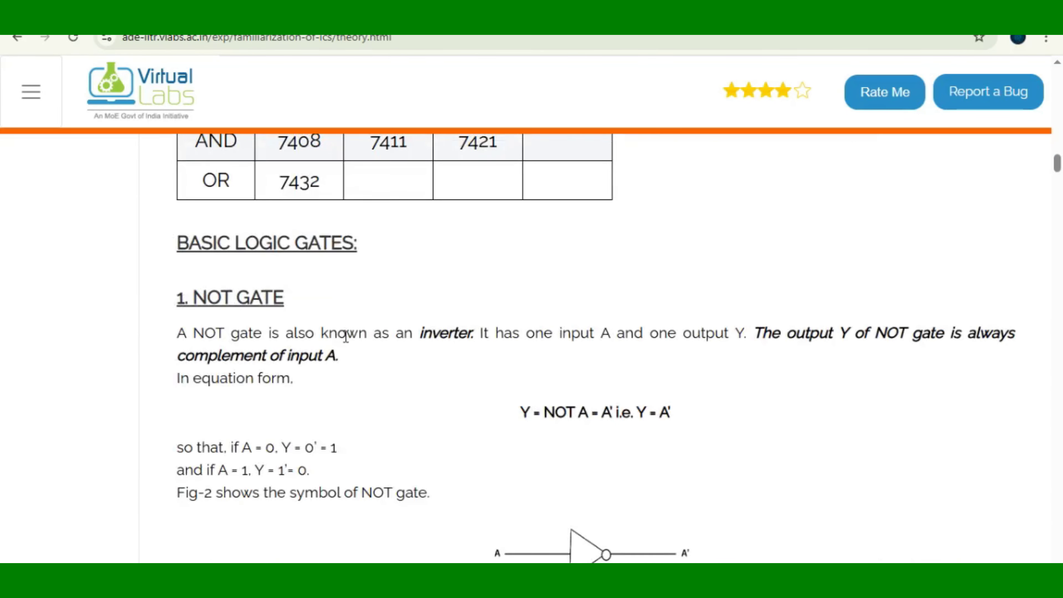
- Examine the NOT gate theory, including its symbol, truth table and the description and pin diagram of IC-7404
{"action": "scroll", "coordinate": [346, 335], "scroll_direction": "down", "scroll_amount": 3}
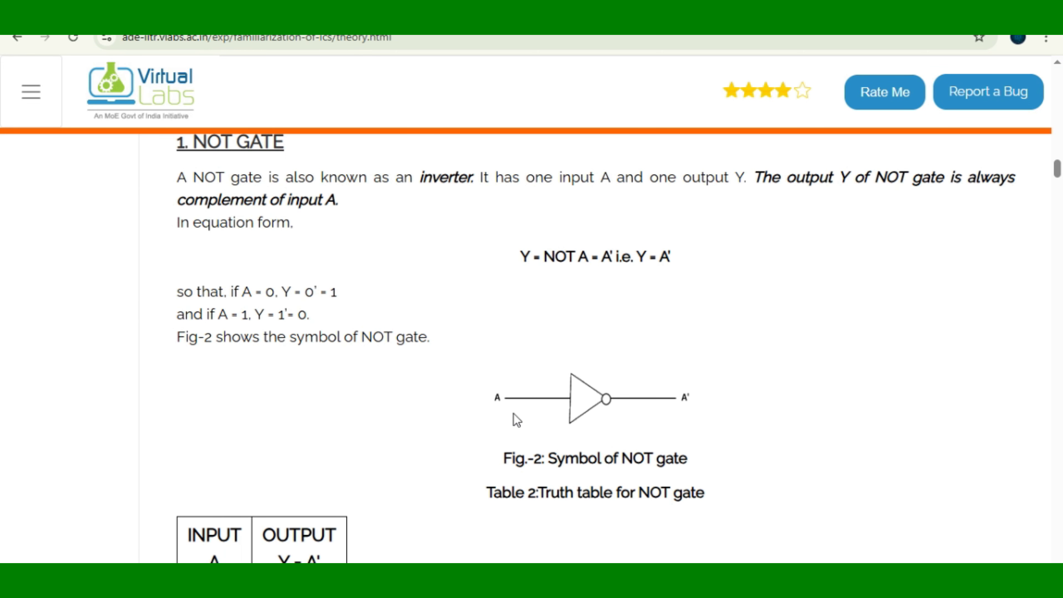
{"action": "scroll", "coordinate": [676, 411], "scroll_direction": "down", "scroll_amount": 3}
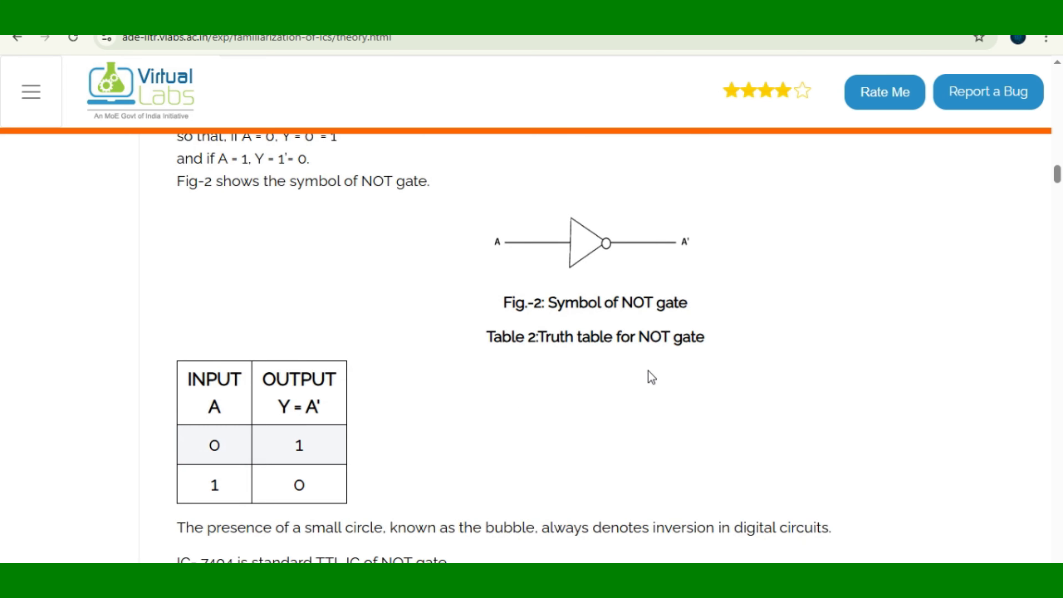
{"action": "scroll", "coordinate": [403, 396], "scroll_direction": "down", "scroll_amount": 3}
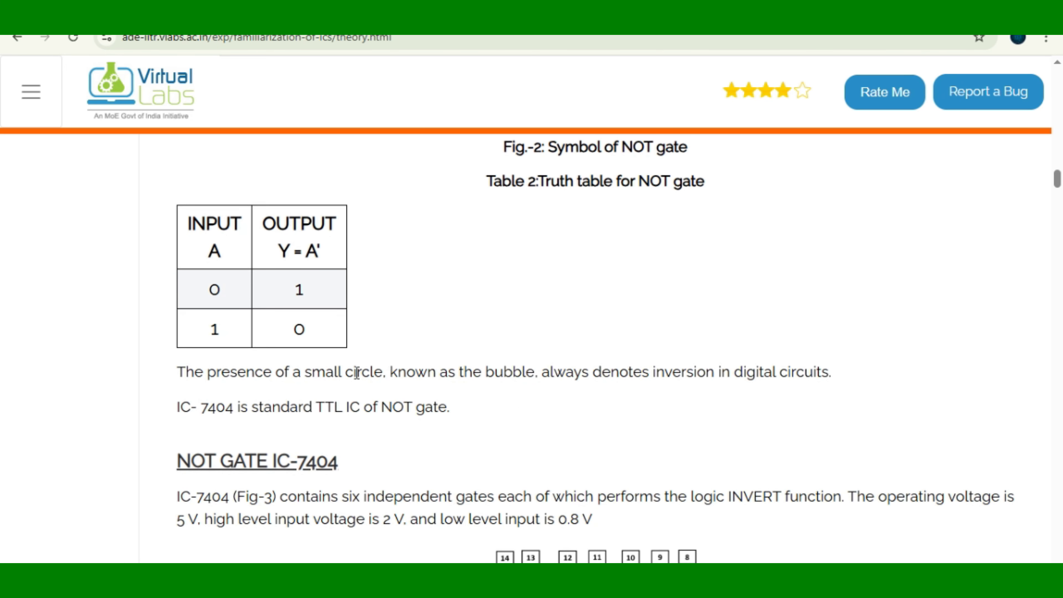
{"action": "scroll", "coordinate": [354, 370], "scroll_direction": "down", "scroll_amount": 3}
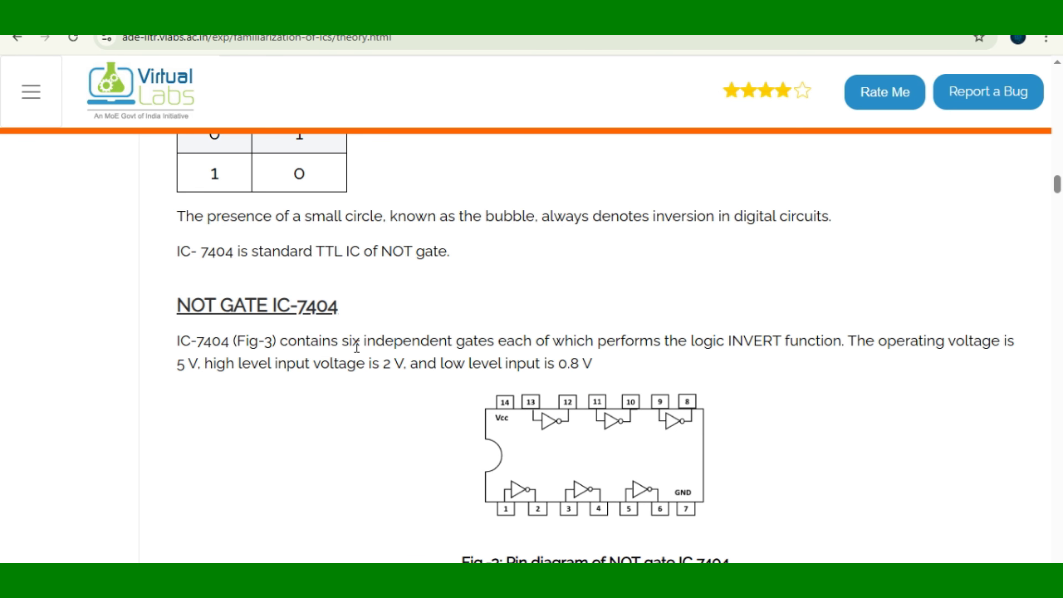
{"action": "scroll", "coordinate": [356, 347], "scroll_direction": "down", "scroll_amount": 2}
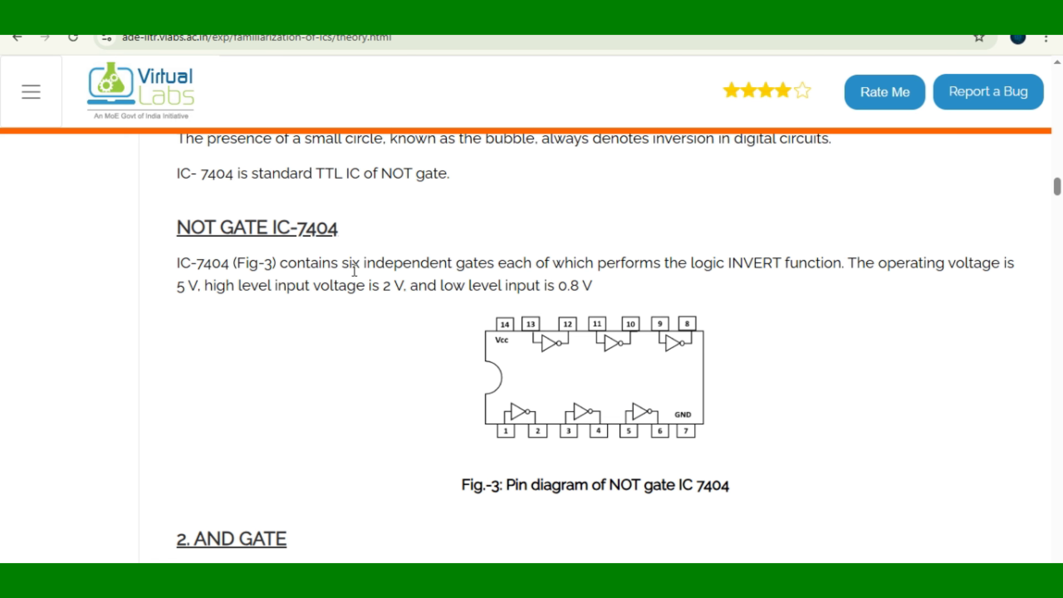
{"action": "left_click_drag", "start_coordinate": [343, 262], "coordinate": [488, 270]}
{"action": "left_click", "coordinate": [453, 330]}
{"action": "scroll", "coordinate": [302, 320], "scroll_direction": "up", "scroll_amount": 15}
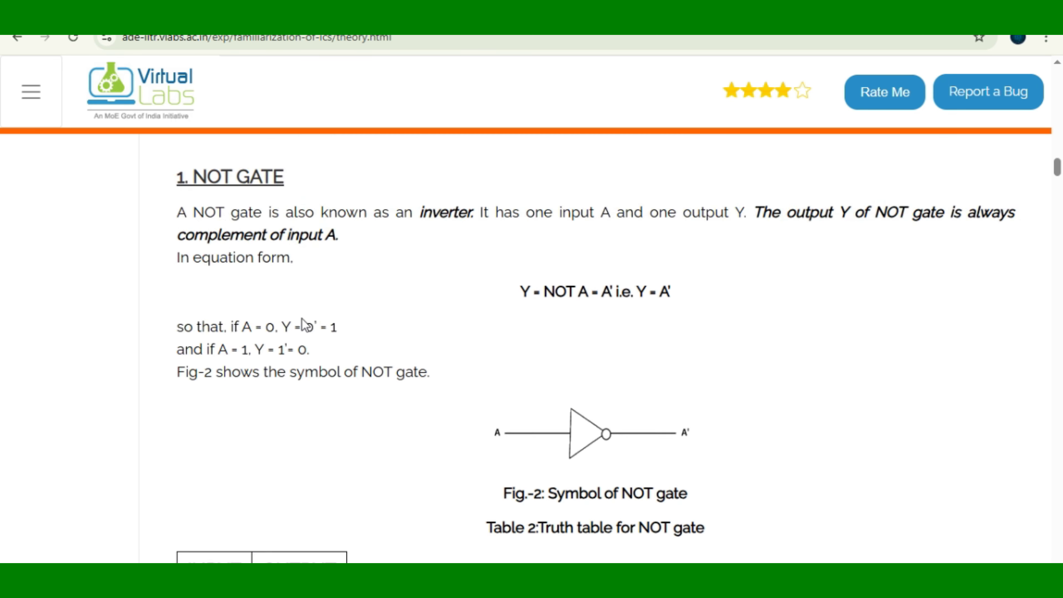
- View the experiment's procedure, including the numbered instructions and the components for IC-7404
{"action": "scroll", "coordinate": [303, 323], "scroll_direction": "up", "scroll_amount": 15}
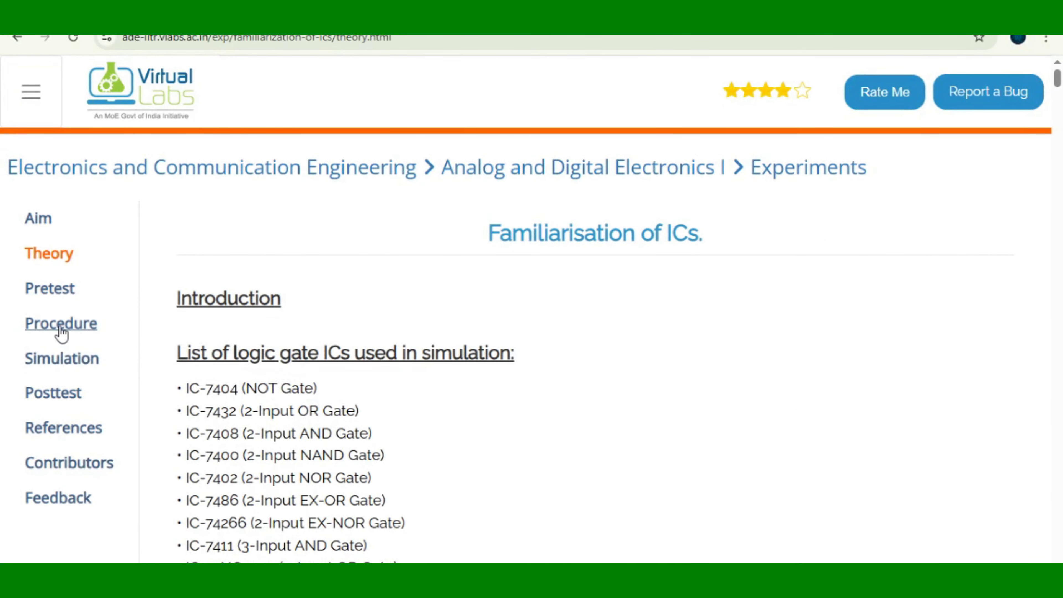
{"action": "left_click", "coordinate": [61, 325]}
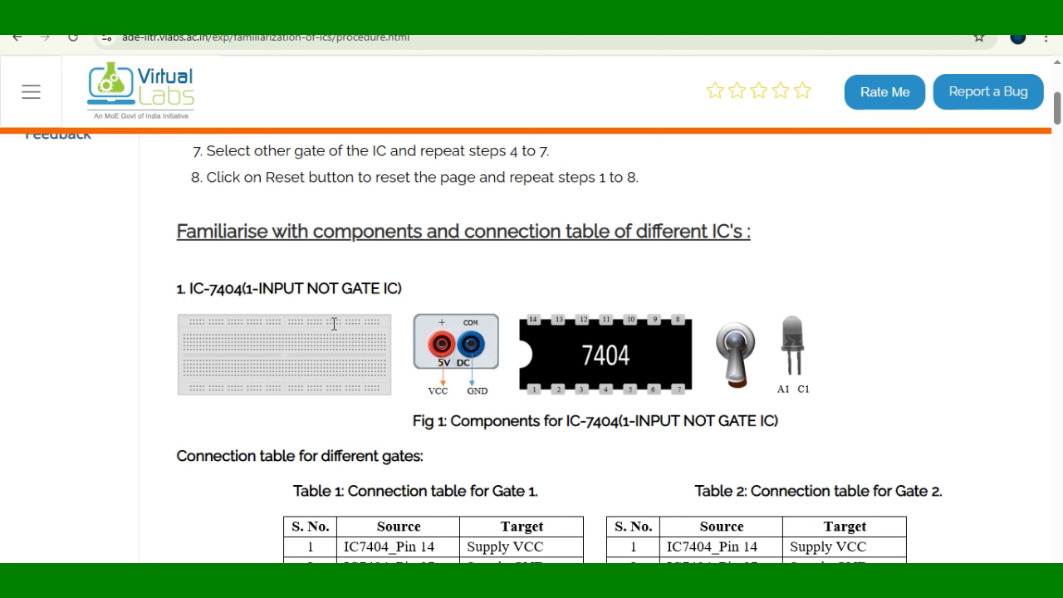
{"action": "scroll", "coordinate": [334, 323], "scroll_direction": "down", "scroll_amount": 4}
{"action": "scroll", "coordinate": [332, 323], "scroll_direction": "up", "scroll_amount": 12}
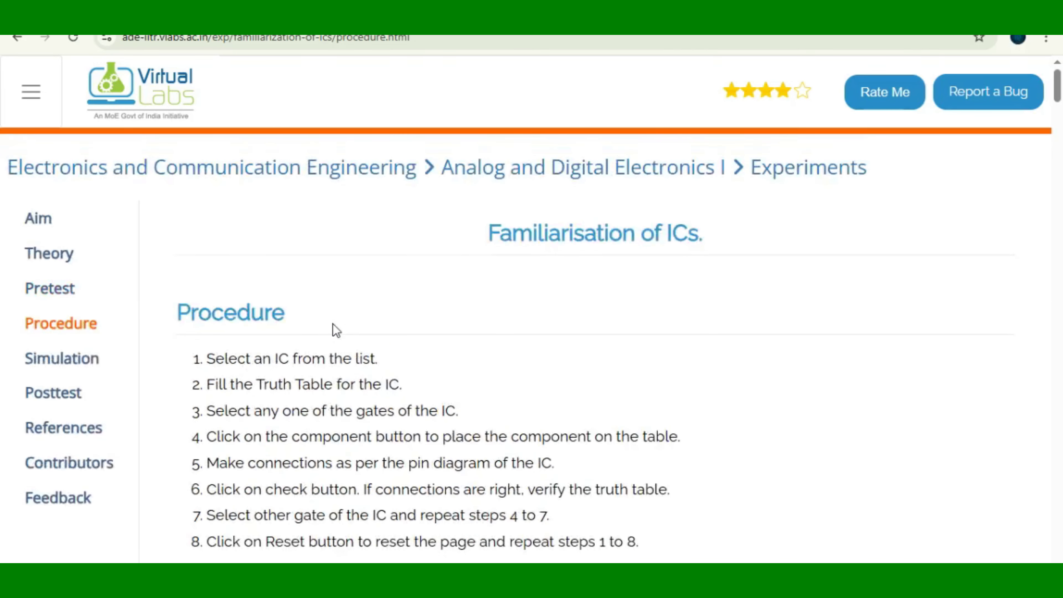
- Open the experiment's simulation and select IC-7404(1-INPUT NOT GATE IC) as the IC
{"action": "left_click", "coordinate": [74, 360]}
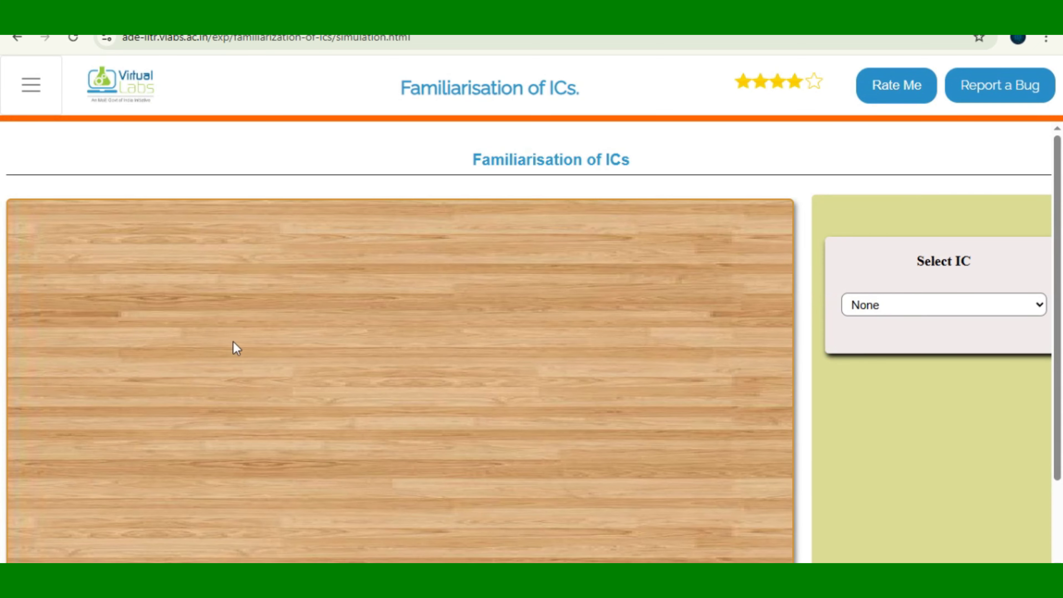
{"action": "scroll", "coordinate": [358, 334], "scroll_direction": "down", "scroll_amount": 2}
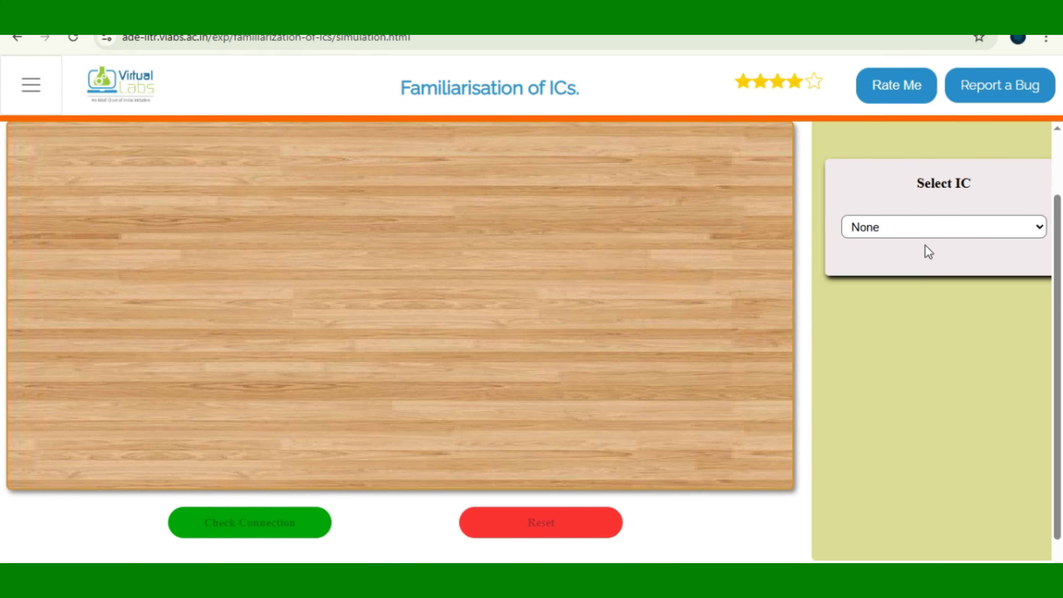
{"action": "left_click", "coordinate": [929, 235]}
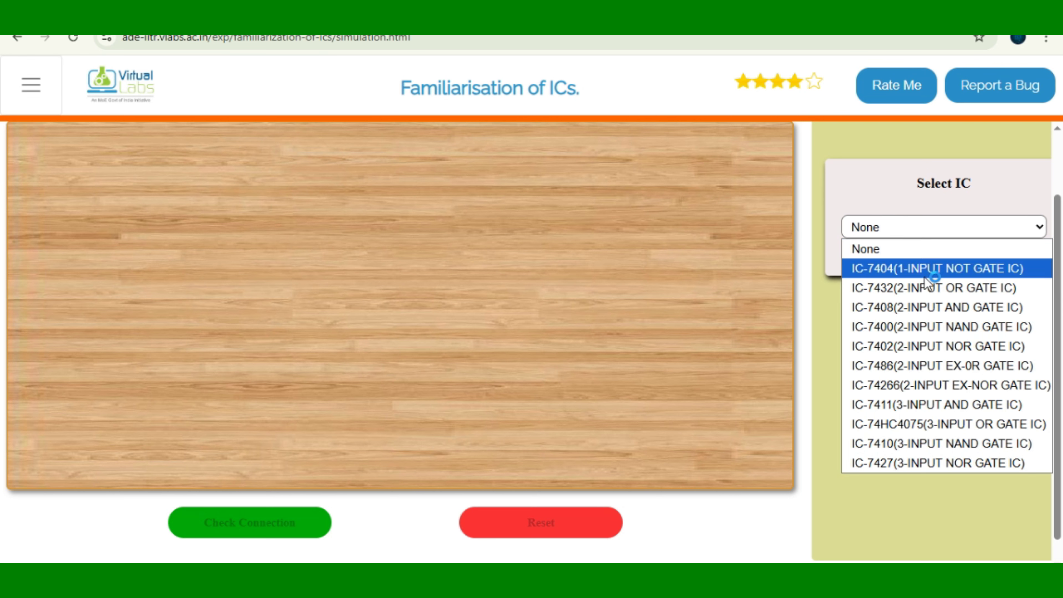
{"action": "left_click", "coordinate": [881, 270]}
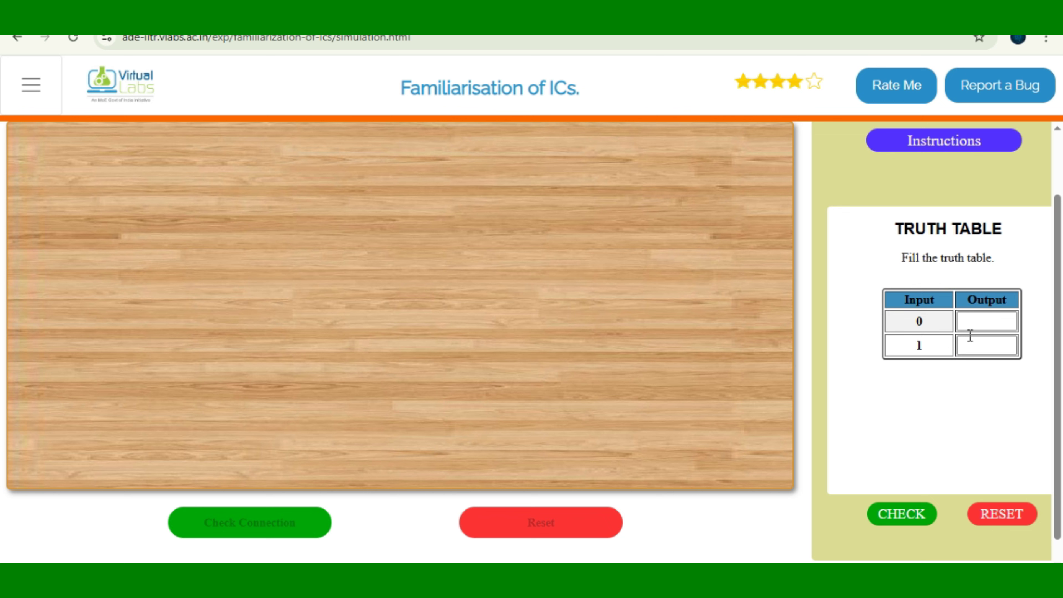
- Fill the truth table with output 1 for input 0 and output 0 for input 1, and check it
{"action": "left_click", "coordinate": [986, 321]}
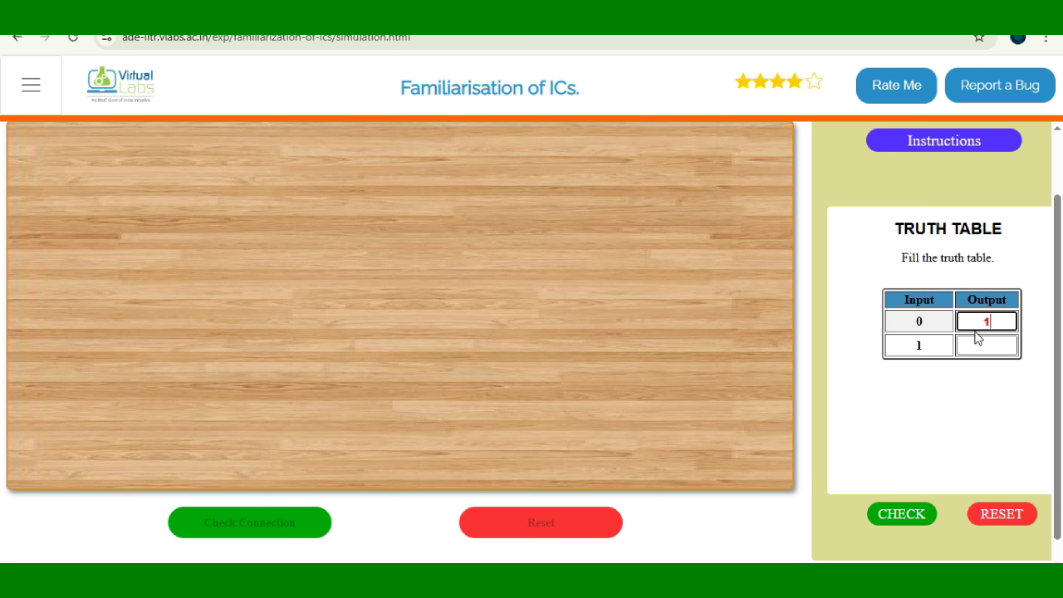
{"action": "left_click", "coordinate": [986, 345]}
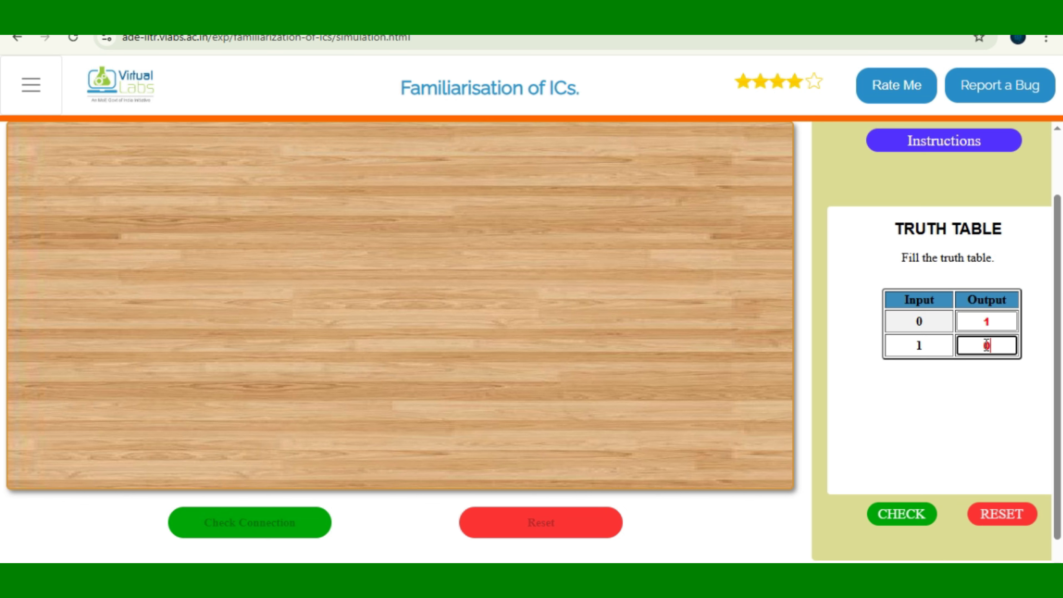
{"action": "left_click", "coordinate": [903, 518]}
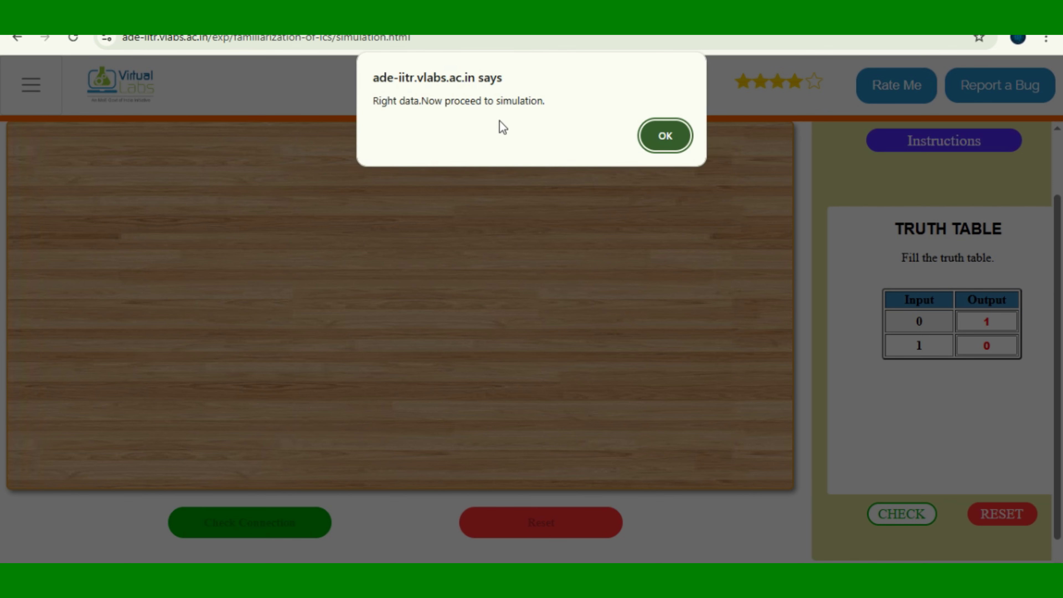
{"action": "left_click", "coordinate": [665, 136]}
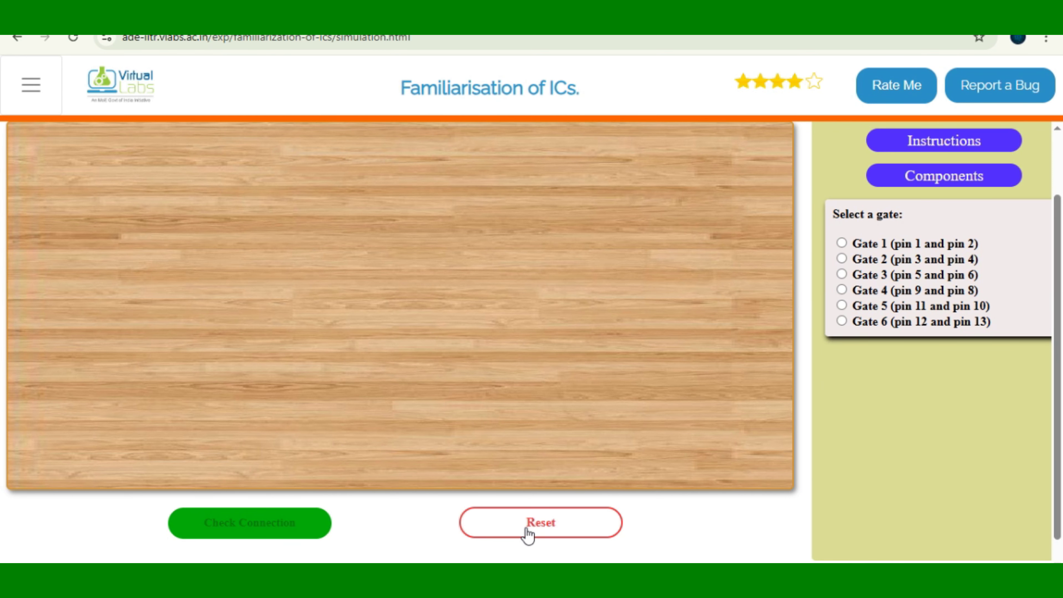
- Reload the simulation page and select IC-7404(1-INPUT NOT GATE IC) again
{"action": "left_click", "coordinate": [74, 38]}
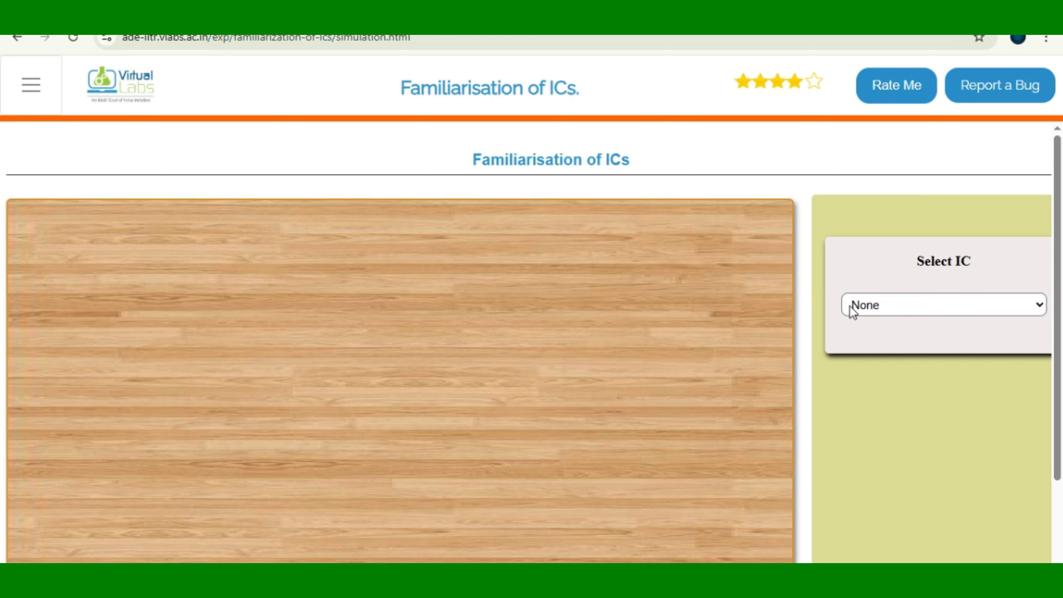
{"action": "left_click", "coordinate": [904, 308]}
{"action": "left_click", "coordinate": [901, 341]}
- Enter the inverted answers in the truth table: output 0 for input 0 and output 1 for input 1
{"action": "left_click", "coordinate": [970, 399]}
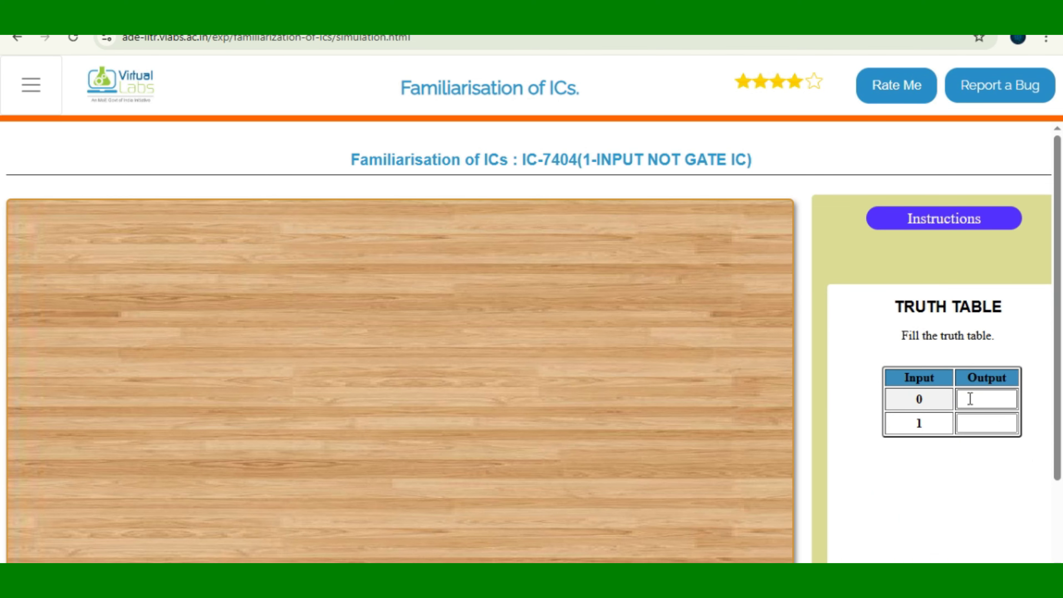
{"action": "type", "text": "0"}
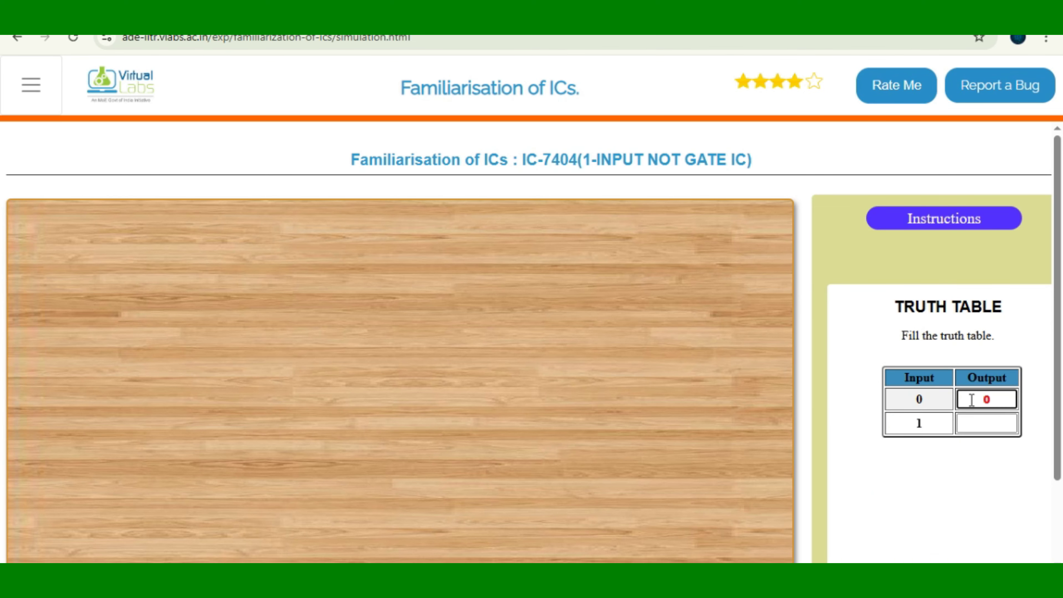
{"action": "left_click", "coordinate": [986, 423]}
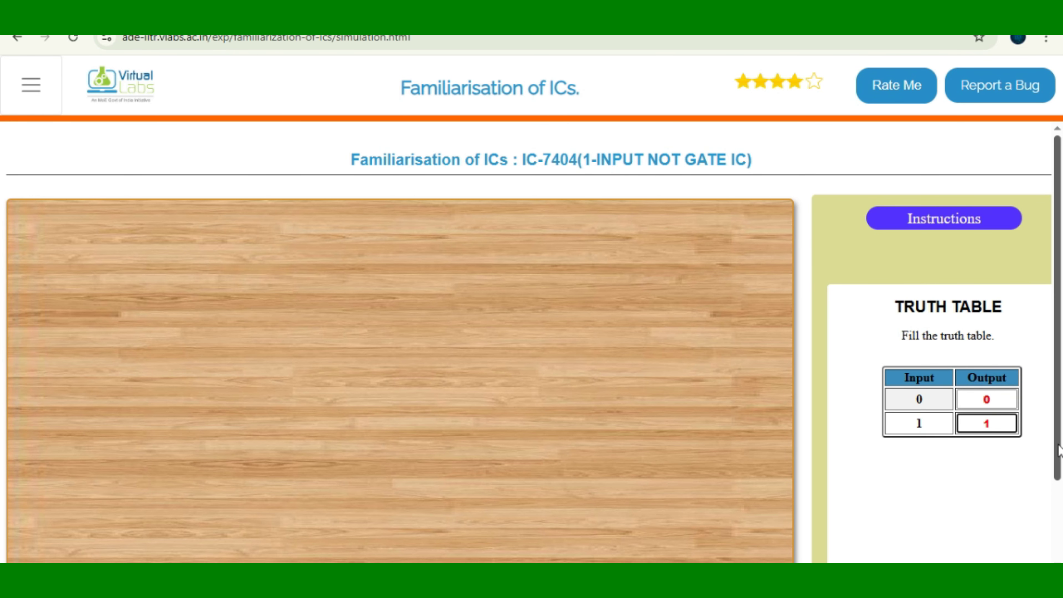
- Check the truth table with its current inverted answers and dismiss the result message
{"action": "left_click_drag", "start_coordinate": [1059, 451], "coordinate": [1059, 481]}
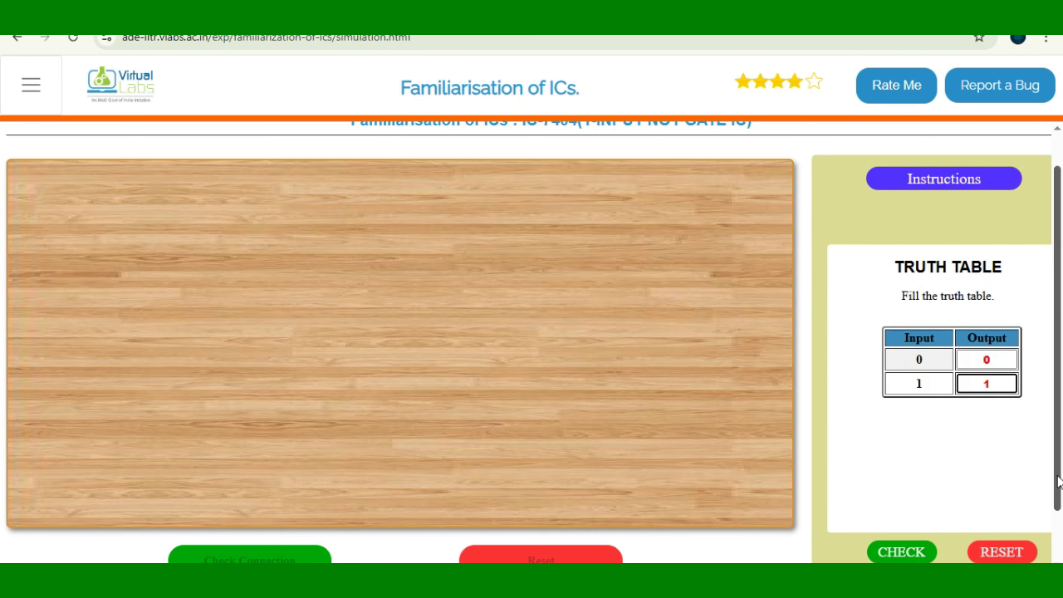
{"action": "left_click", "coordinate": [903, 552]}
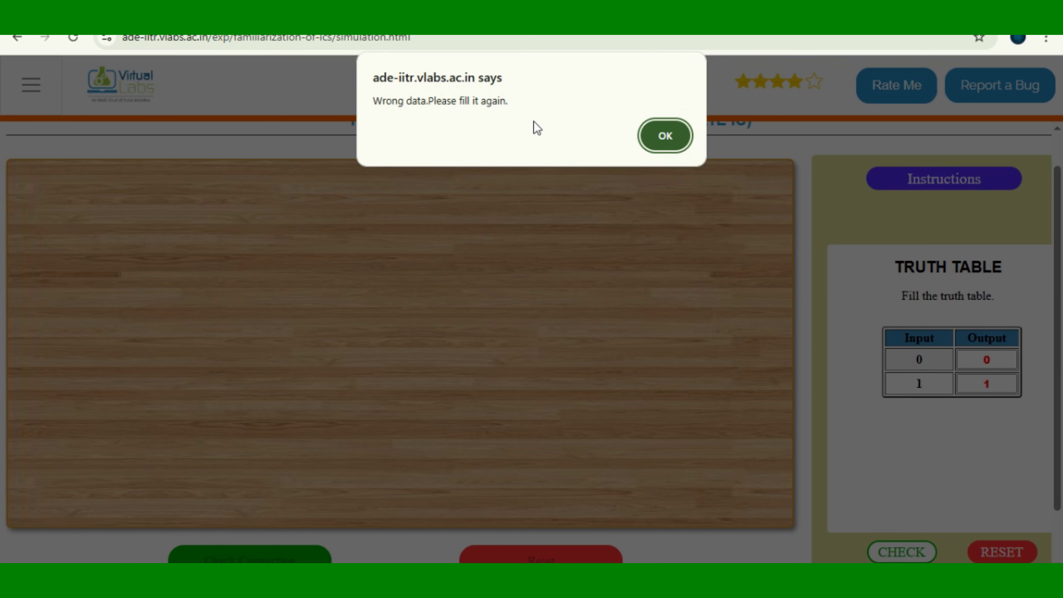
{"action": "left_click", "coordinate": [665, 136]}
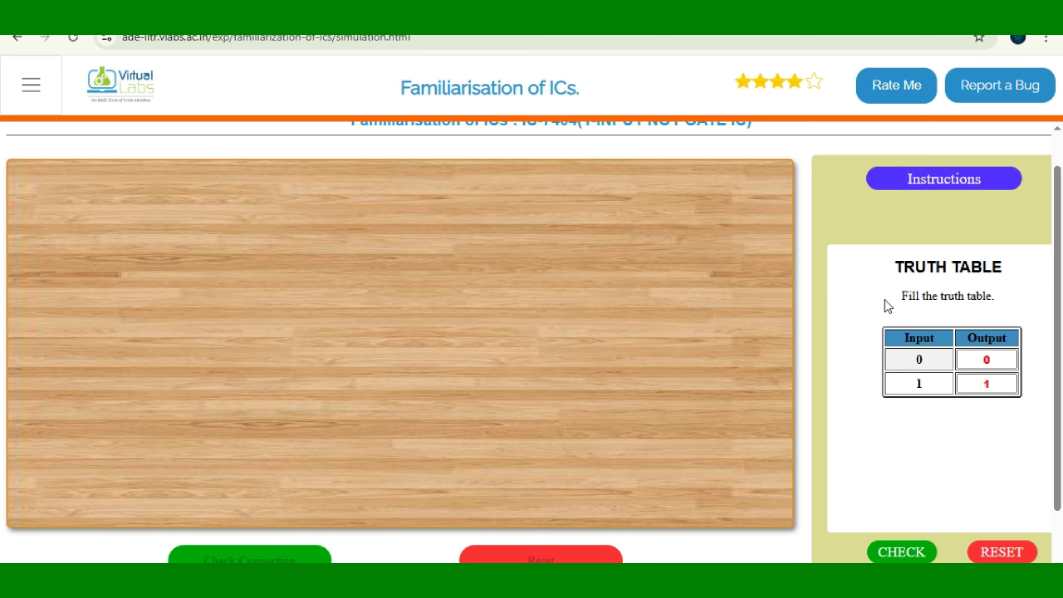
- Correct the truth table to output 1 for input 0 and output 0 for input 1, and check it
{"action": "left_click", "coordinate": [991, 360]}
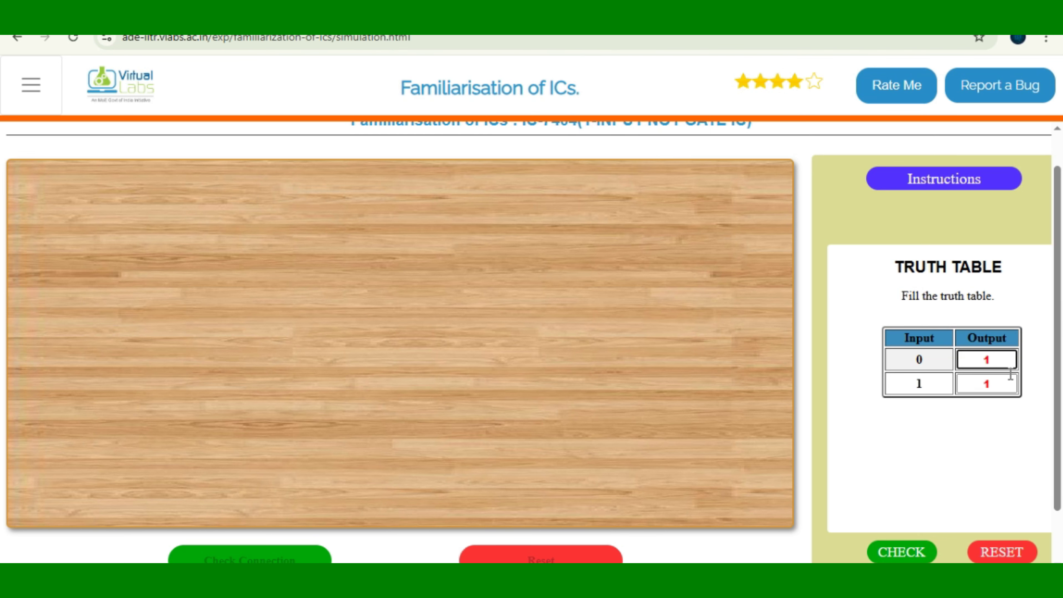
{"action": "left_click", "coordinate": [1007, 383]}
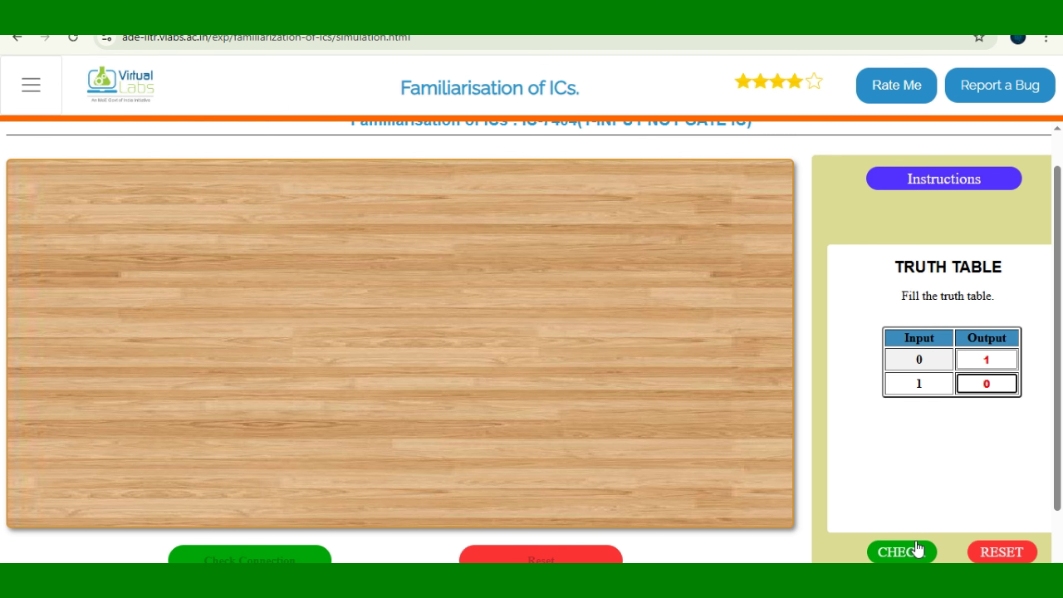
{"action": "left_click", "coordinate": [901, 552]}
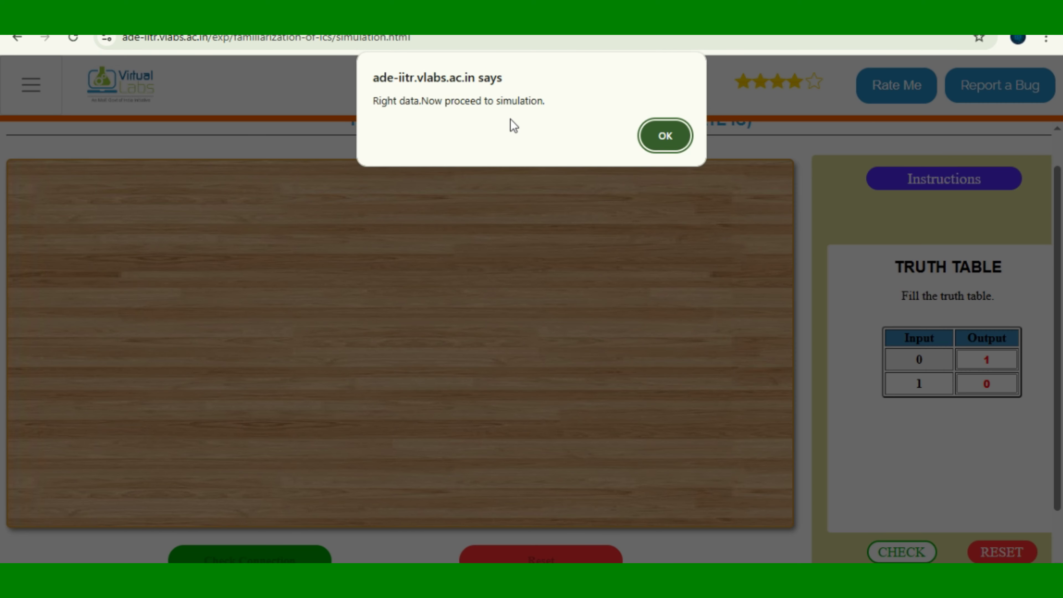
{"action": "left_click", "coordinate": [651, 140]}
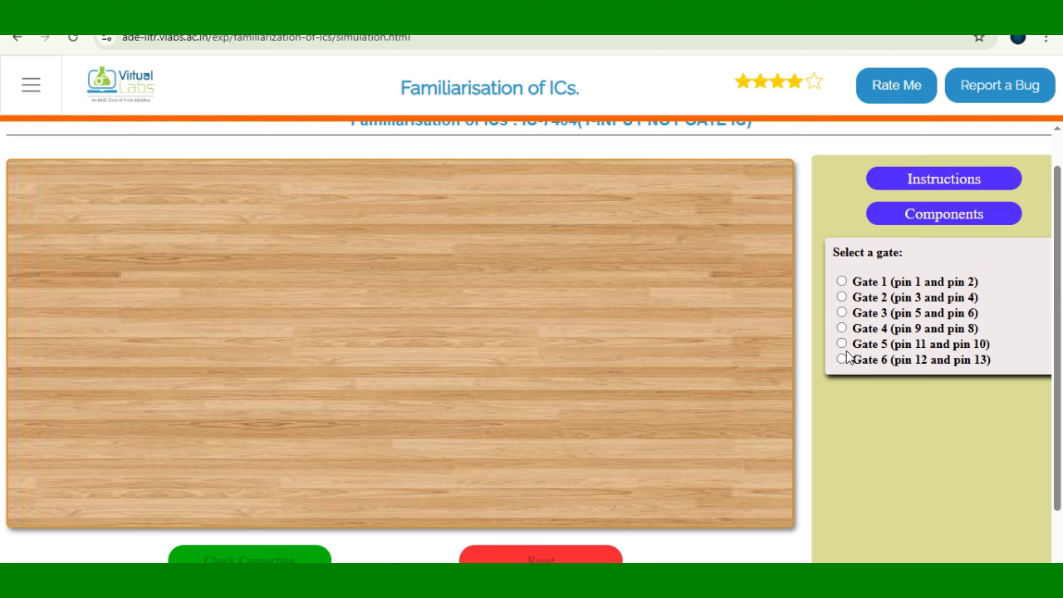
- Select Gate 1 (pin 1 and pin 2) and place the breadboard, 5V DC supply, toggle switch, IC and LED on the workbench
{"action": "left_click", "coordinate": [841, 282]}
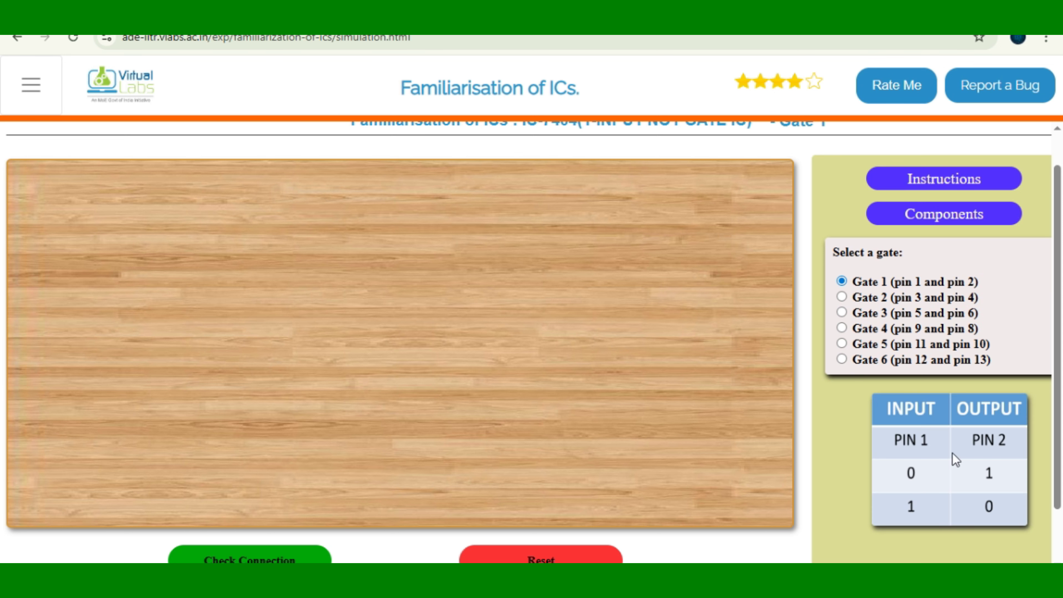
{"action": "left_click", "coordinate": [947, 219]}
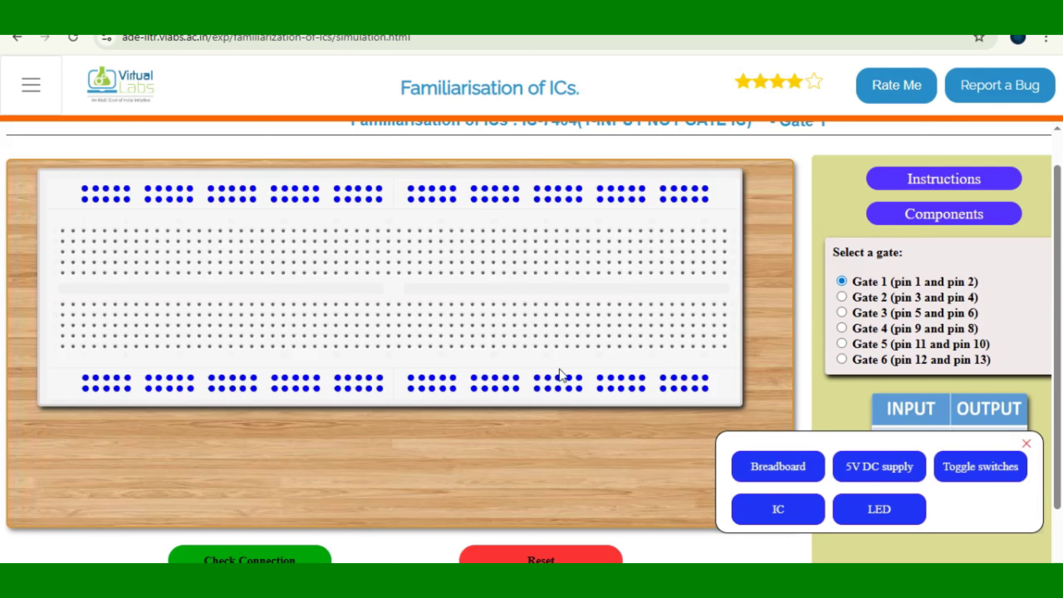
{"action": "left_click", "coordinate": [865, 476]}
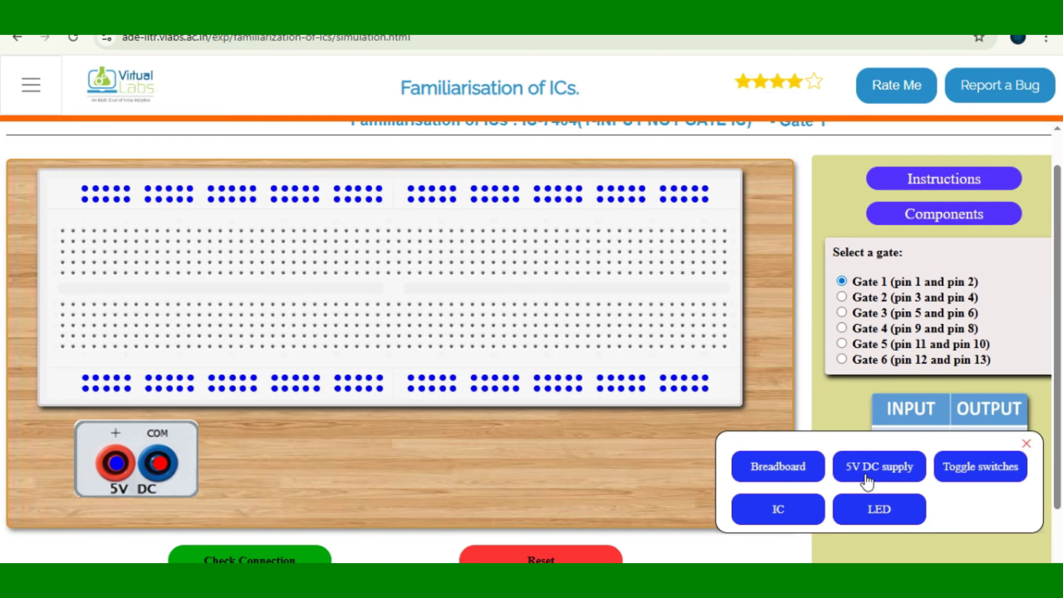
{"action": "left_click", "coordinate": [955, 476]}
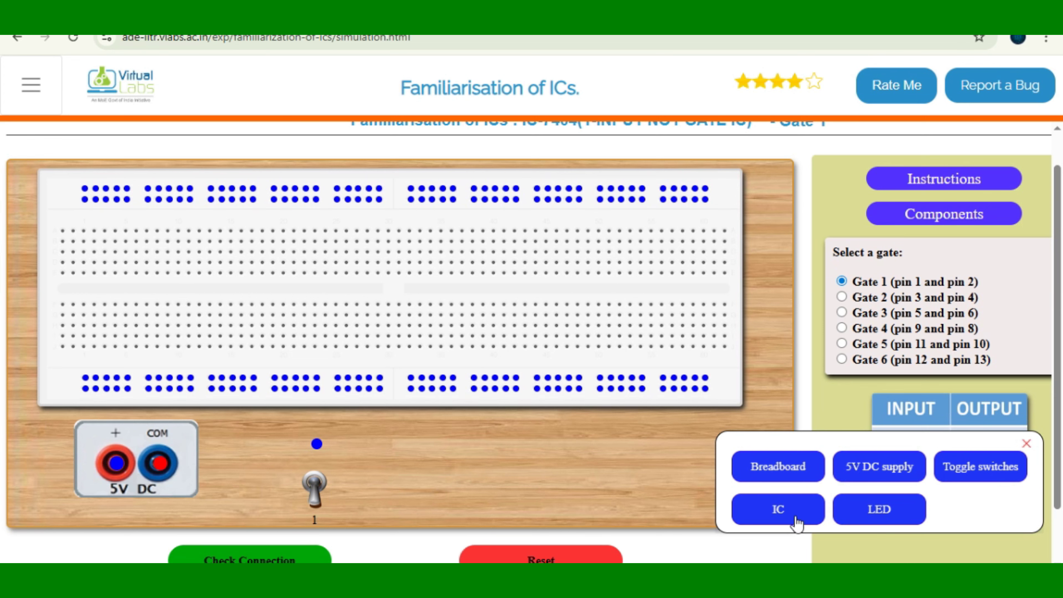
{"action": "left_click", "coordinate": [769, 513]}
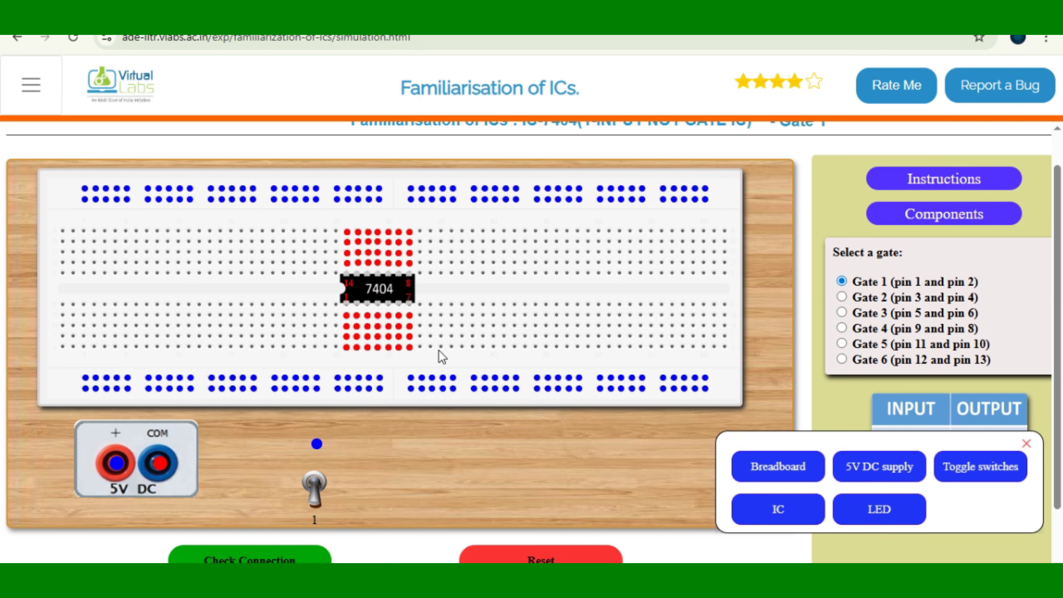
{"action": "left_click", "coordinate": [865, 517]}
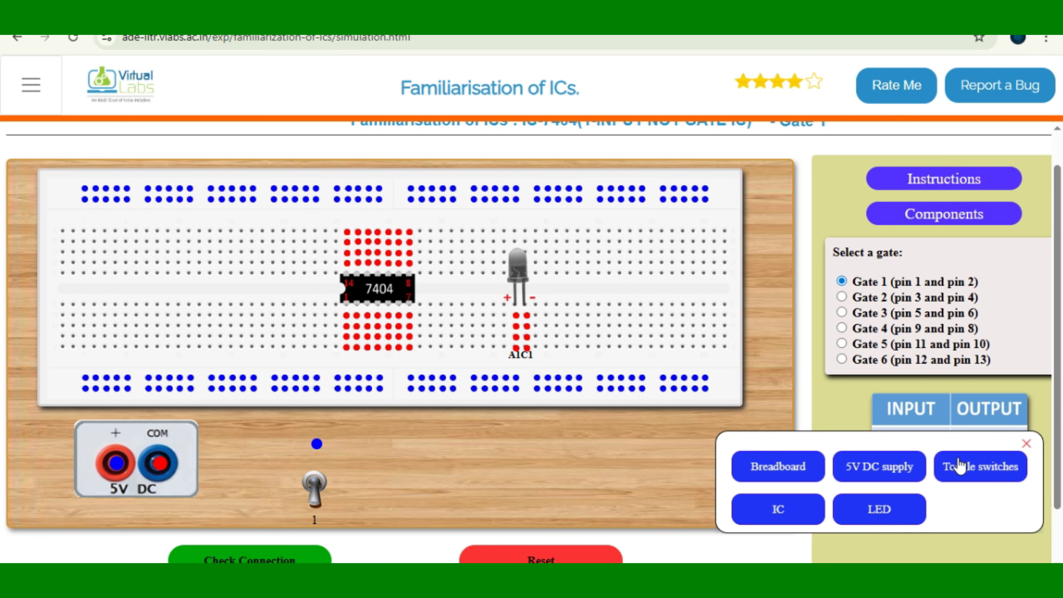
{"action": "left_click", "coordinate": [1026, 444]}
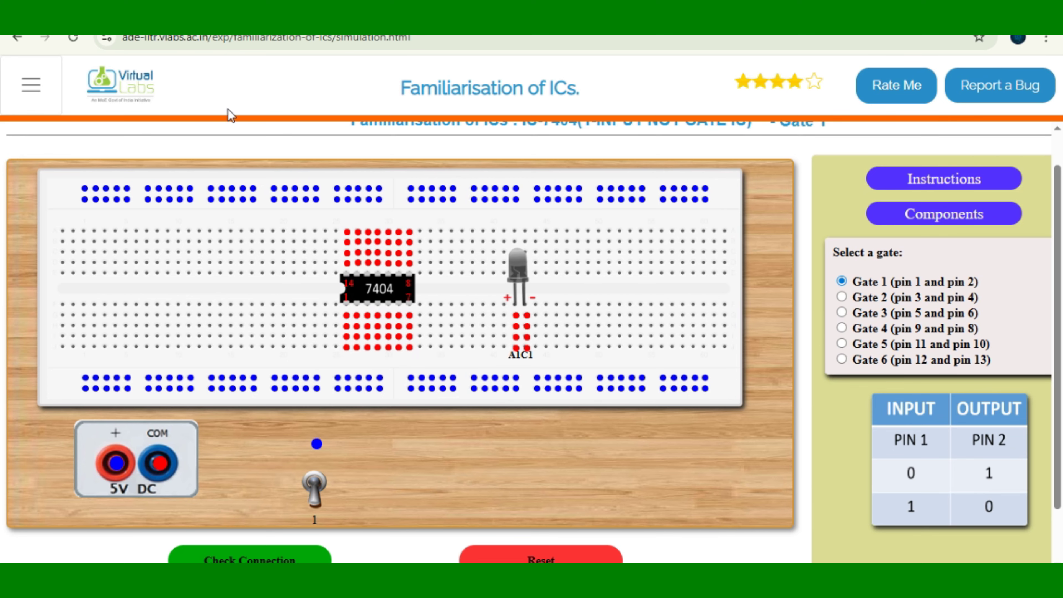
- Open Analog and Digital Electronics Lab I (New) in a separate browser tab and go to its Familiarization of ICs experiment
{"action": "left_click", "coordinate": [157, 14]}
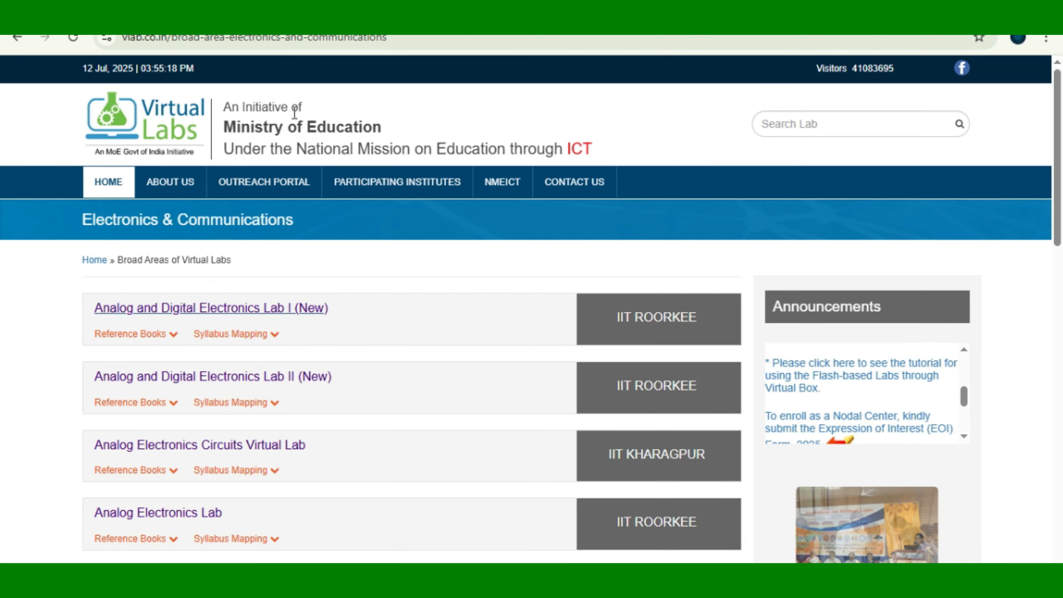
{"action": "key", "text": "ctrl+Tab"}
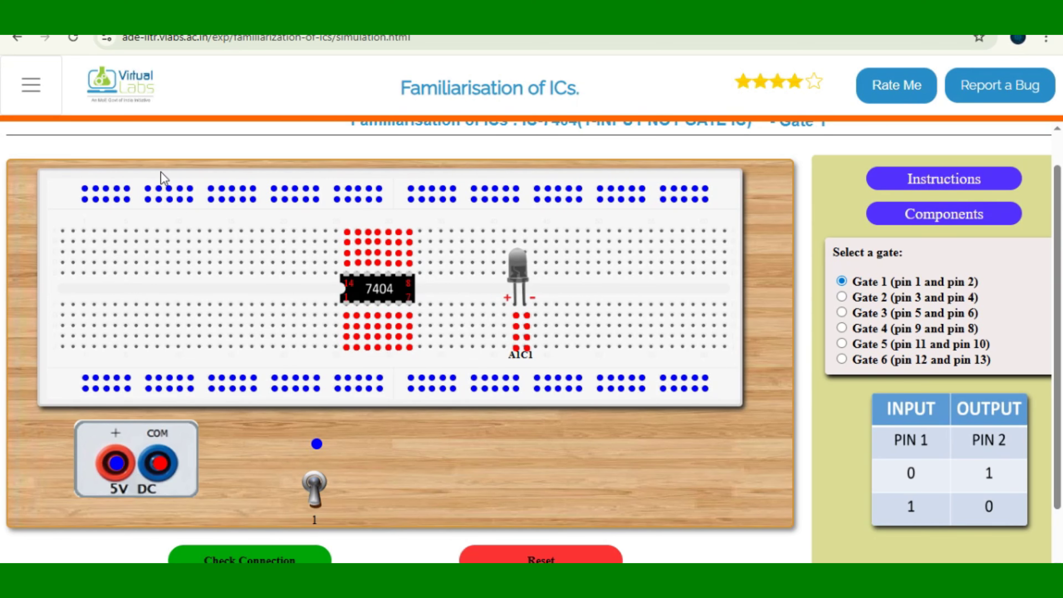
{"action": "key", "text": "ctrl+Tab"}
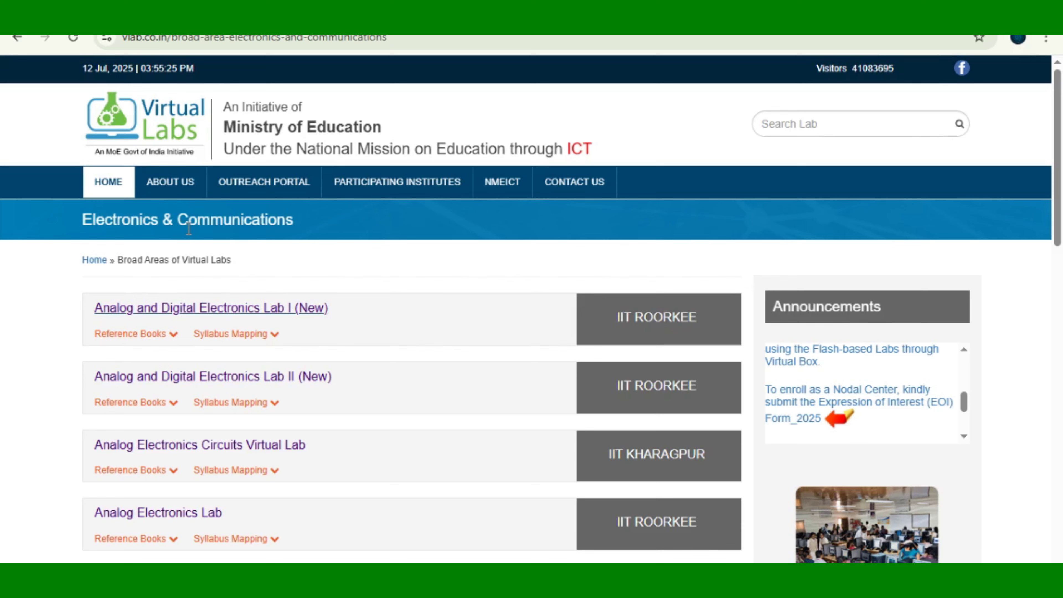
{"action": "right_click", "coordinate": [180, 308]}
{"action": "left_click", "coordinate": [204, 327]}
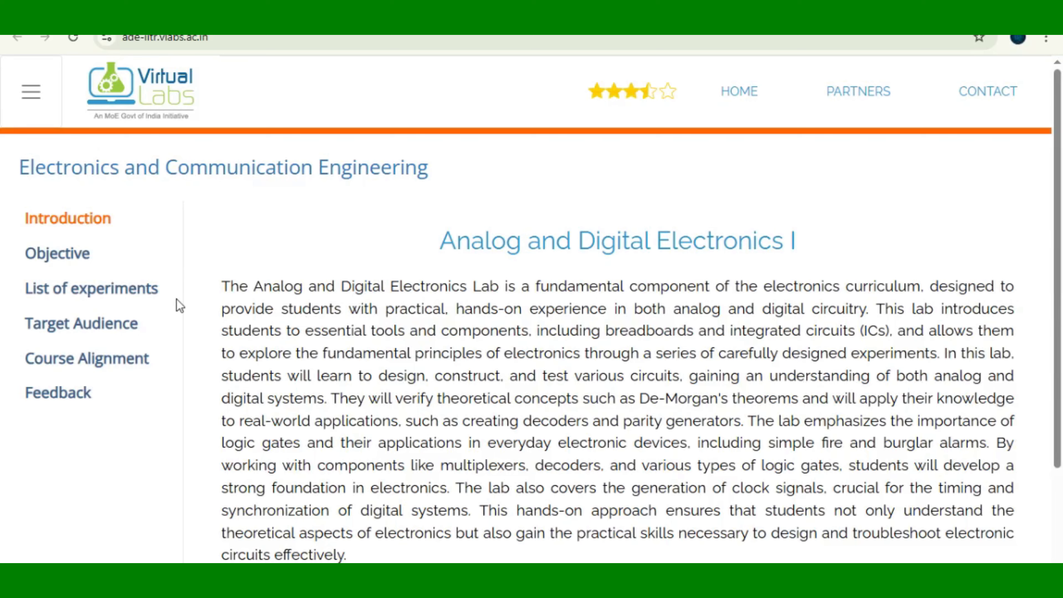
{"action": "left_click", "coordinate": [122, 291]}
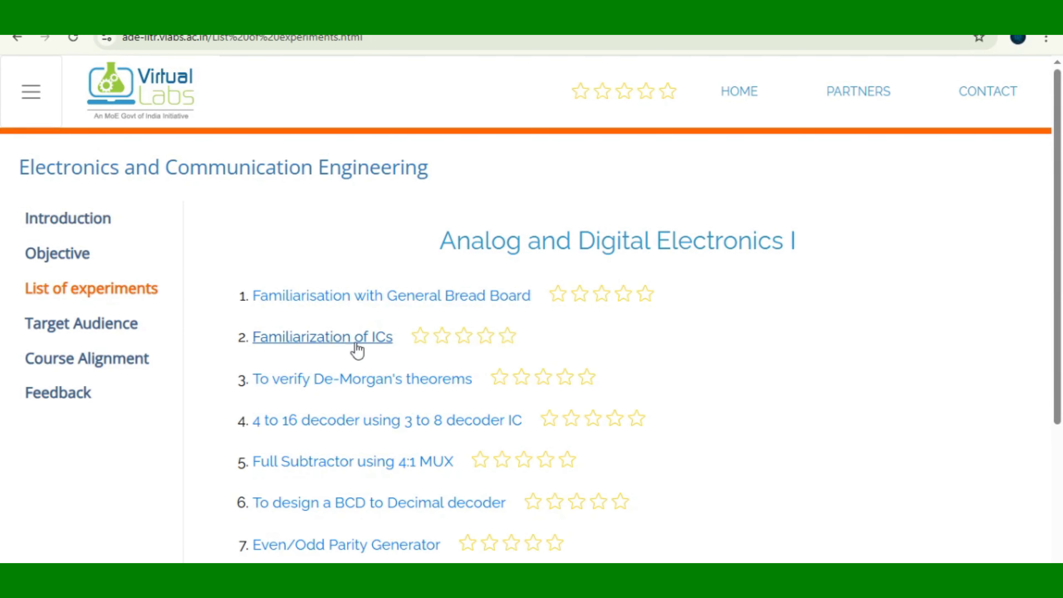
{"action": "left_click", "coordinate": [338, 339]}
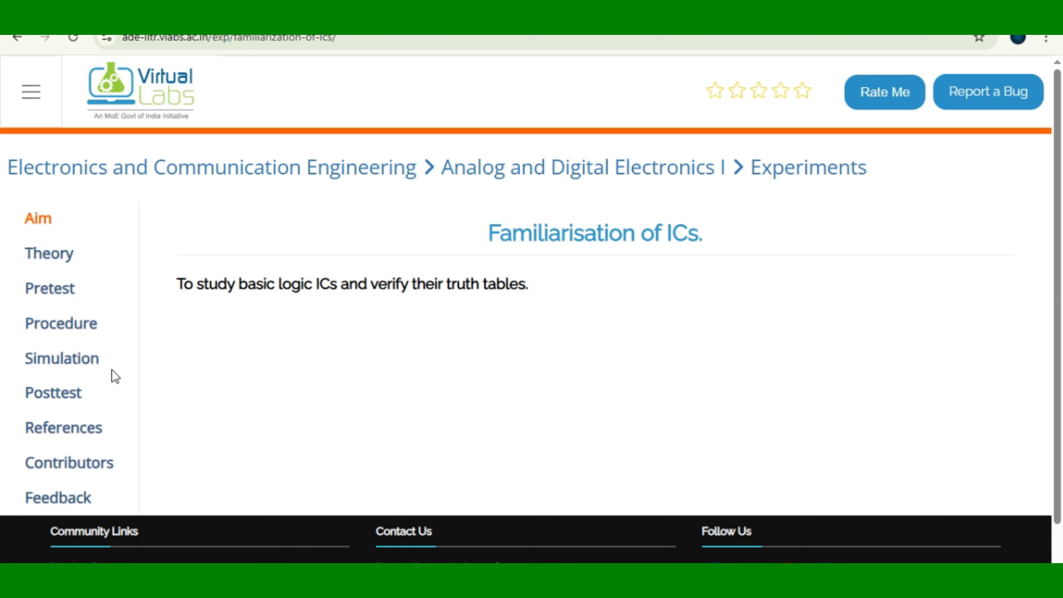
- Open the experiment's theory and examine the pin diagram of NOT gate IC 7404
{"action": "left_click", "coordinate": [47, 258]}
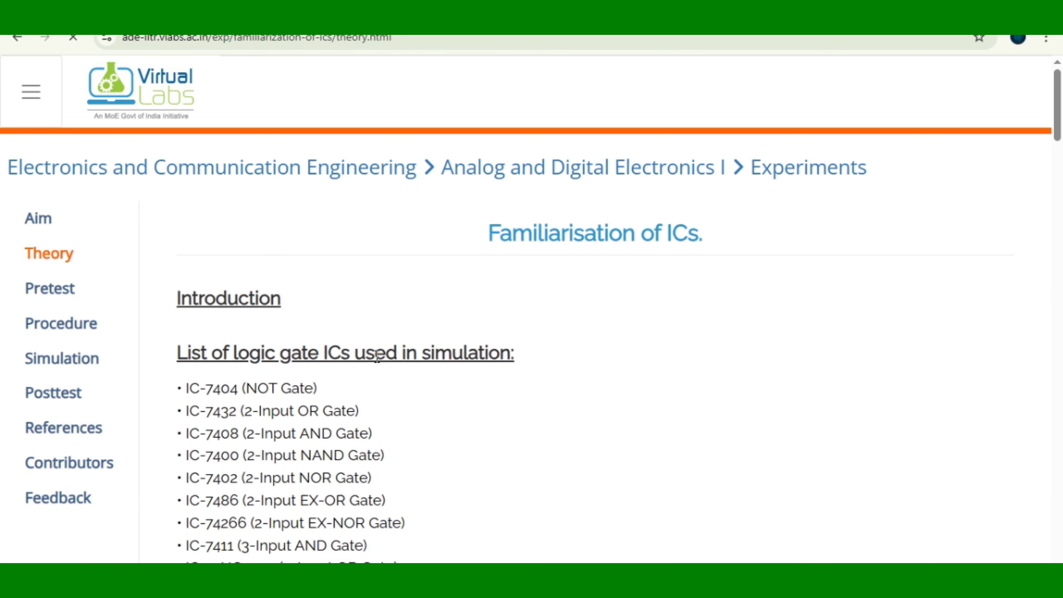
{"action": "scroll", "coordinate": [377, 355], "scroll_direction": "down", "scroll_amount": 20}
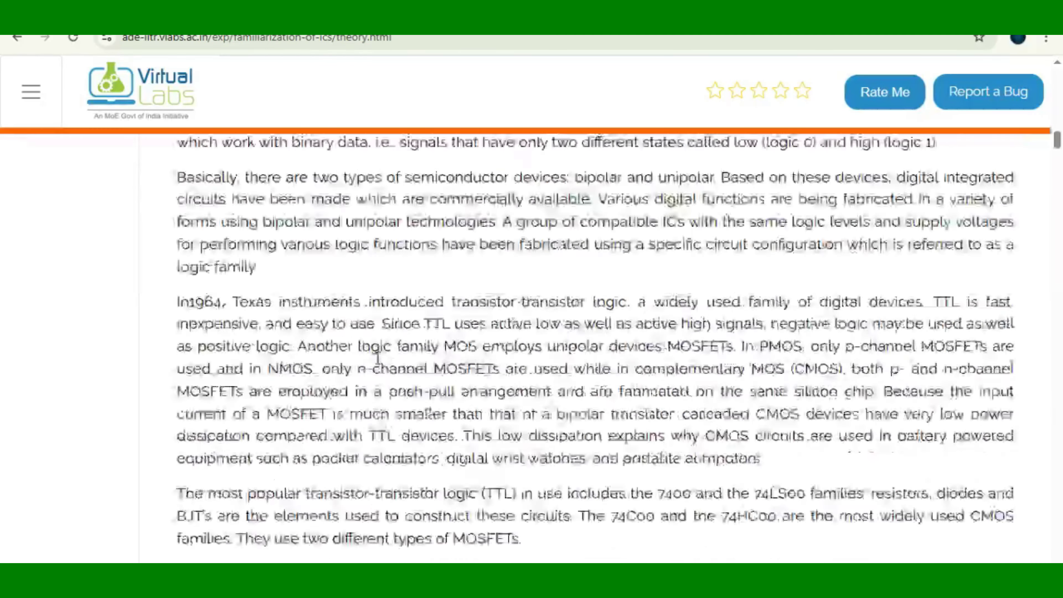
{"action": "scroll", "coordinate": [377, 358], "scroll_direction": "down", "scroll_amount": 20}
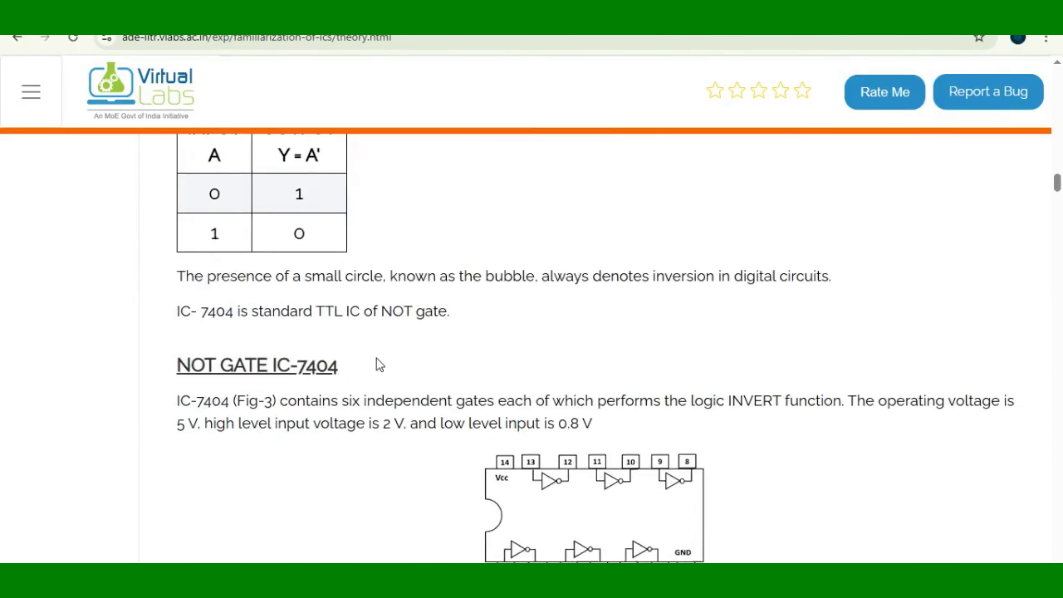
{"action": "scroll", "coordinate": [376, 358], "scroll_direction": "down", "scroll_amount": 5}
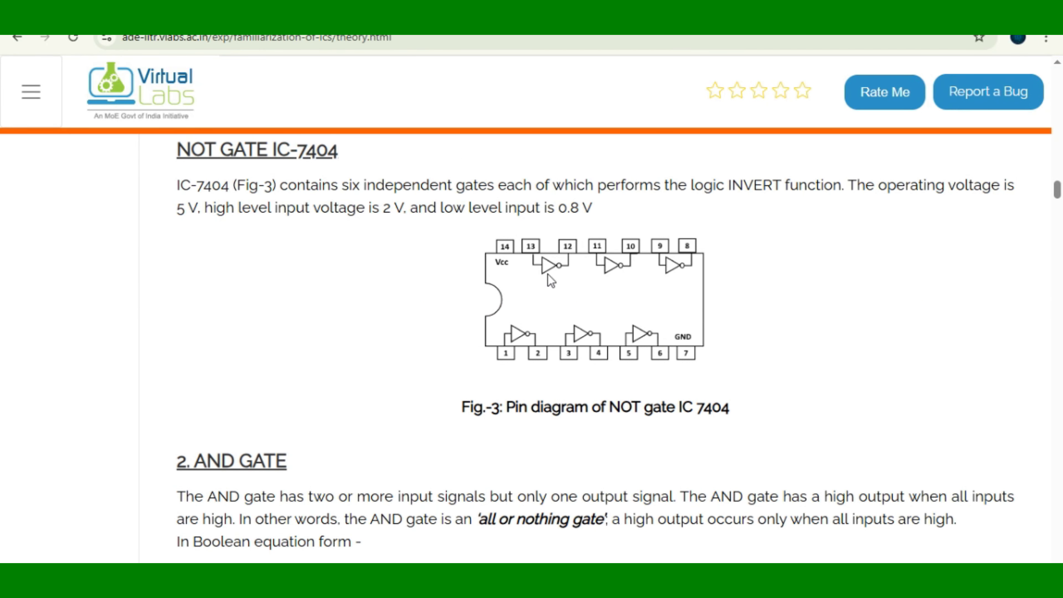
- Back in the simulation, wire the 5V supply's + terminal to IC pin 14 and its COM terminal to pin 7
{"action": "left_click", "coordinate": [298, 12]}
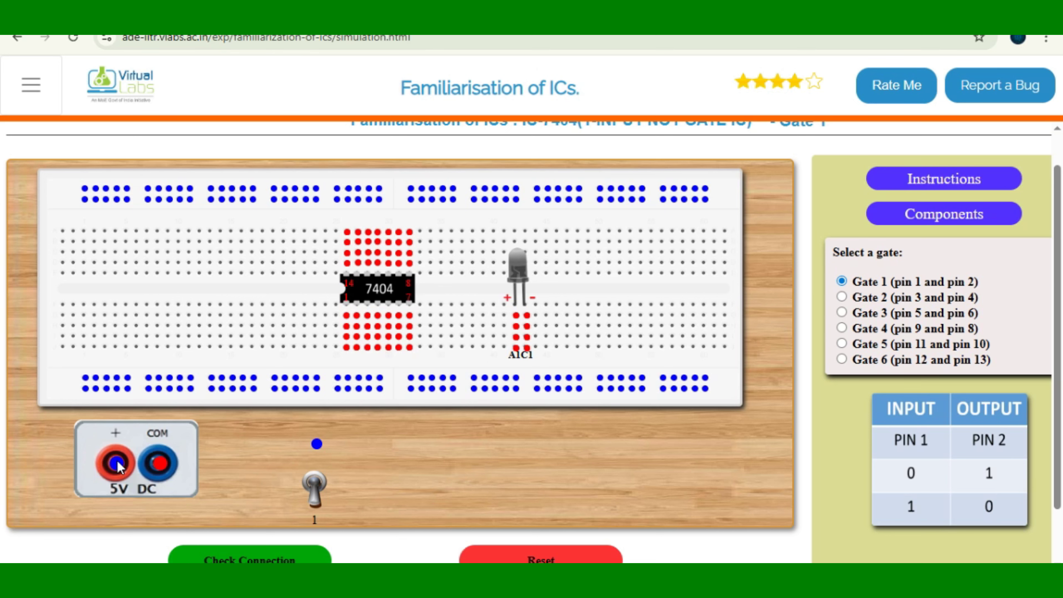
{"action": "left_click_drag", "start_coordinate": [117, 464], "coordinate": [344, 229]}
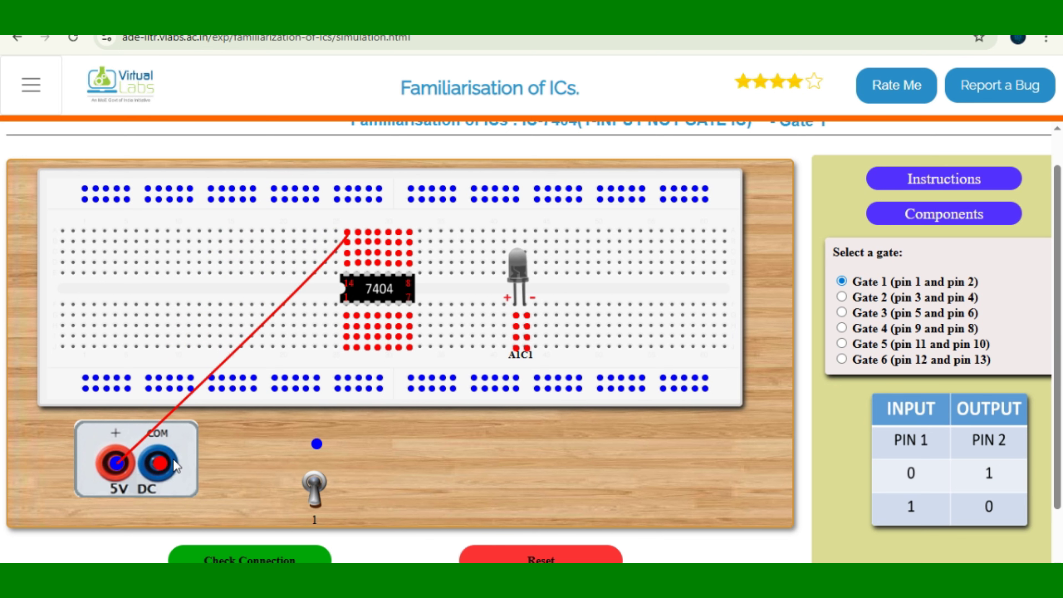
{"action": "mouse_move", "coordinate": [160, 462]}
{"action": "left_mouse_down"}
{"action": "mouse_move", "coordinate": [325, 412]}
{"action": "mouse_move", "coordinate": [409, 347]}
{"action": "left_mouse_up"}
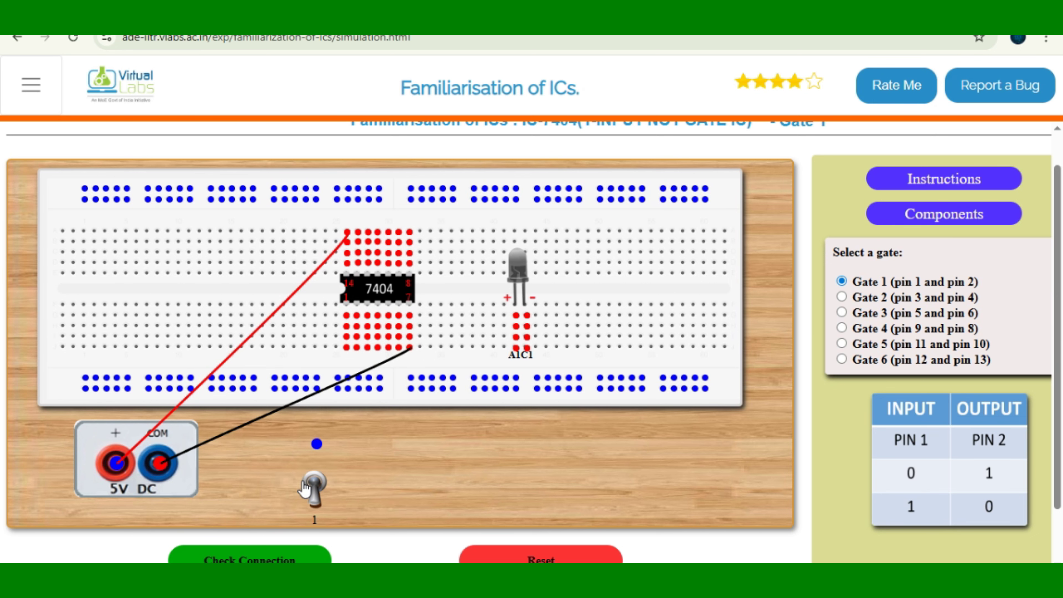
- Following the theory's pin diagram, wire the toggle switch to pin 1, pin 2 to LED terminal A1, and C1 to pin 7
{"action": "left_click", "coordinate": [466, 17]}
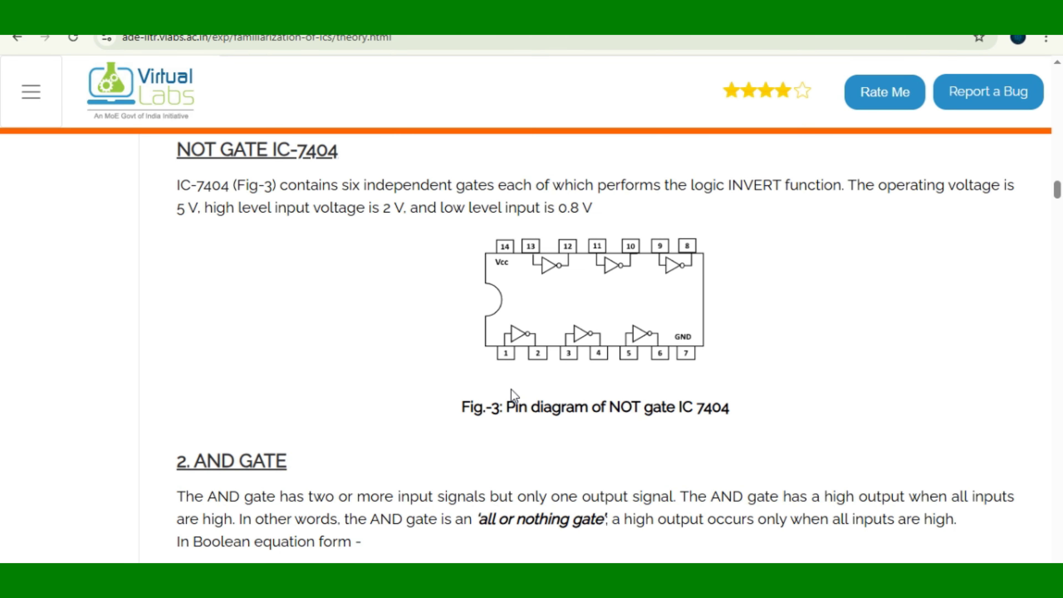
{"action": "left_click", "coordinate": [546, 357]}
{"action": "left_click", "coordinate": [312, 17]}
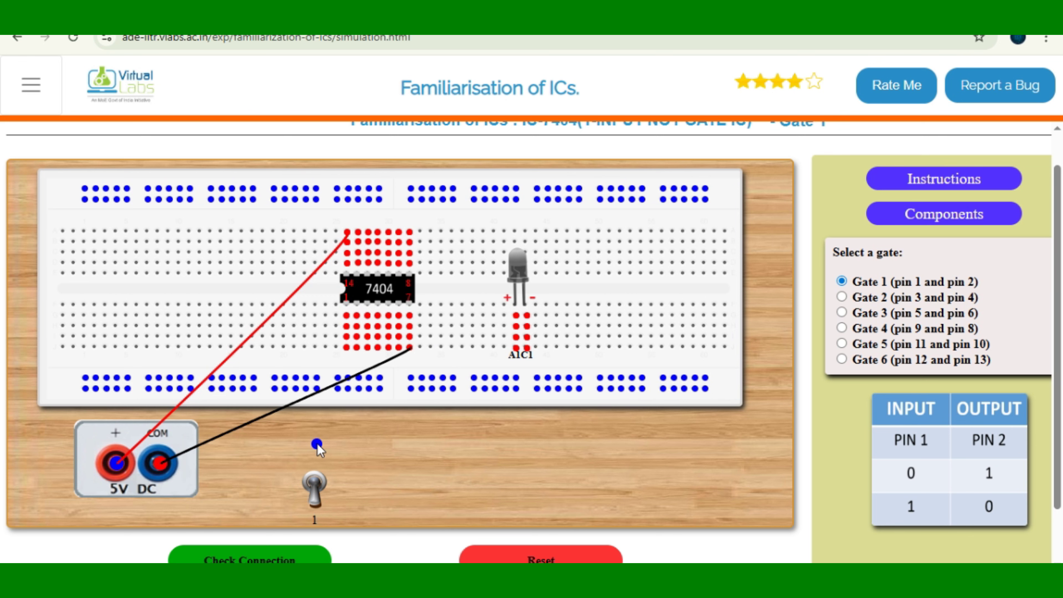
{"action": "left_click_drag", "start_coordinate": [320, 444], "coordinate": [516, 326]}
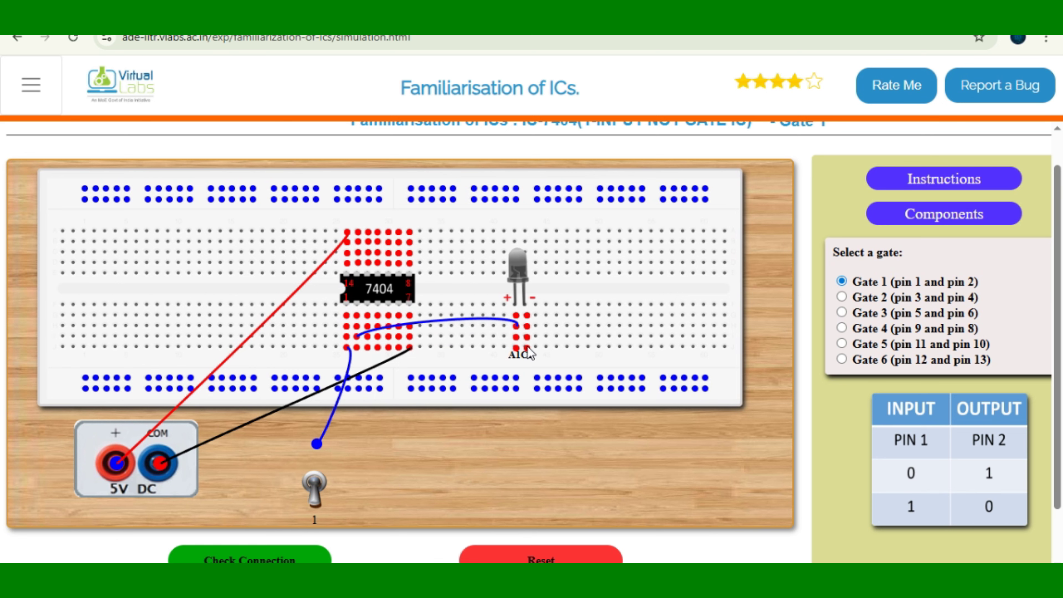
{"action": "left_click_drag", "start_coordinate": [527, 337], "coordinate": [414, 341]}
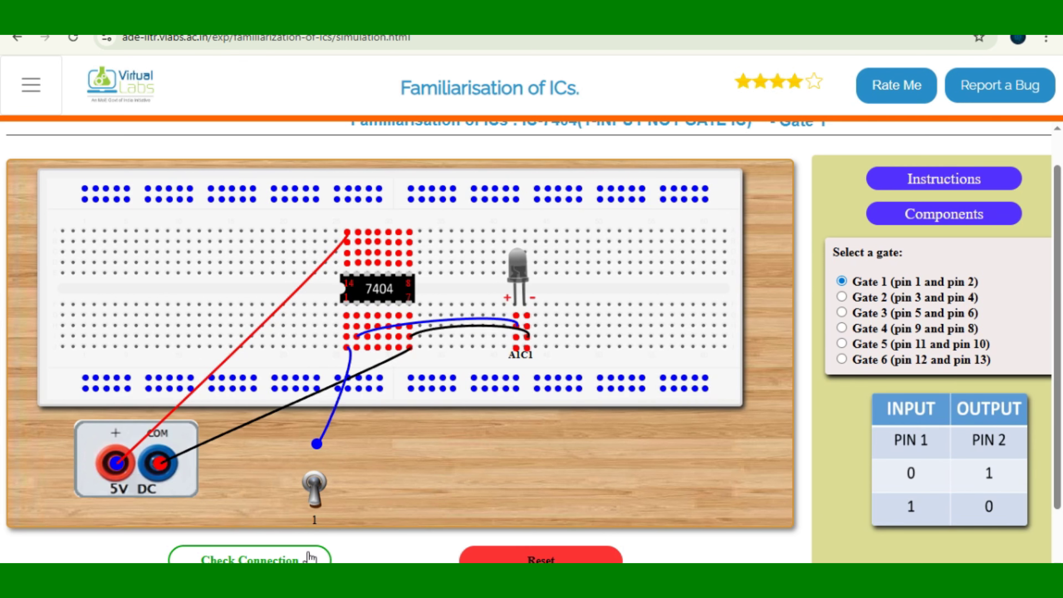
- Check the circuit connection, and flip the toggle switch to 1 and back to 0 to test the NOT gate's output
{"action": "left_click", "coordinate": [249, 559]}
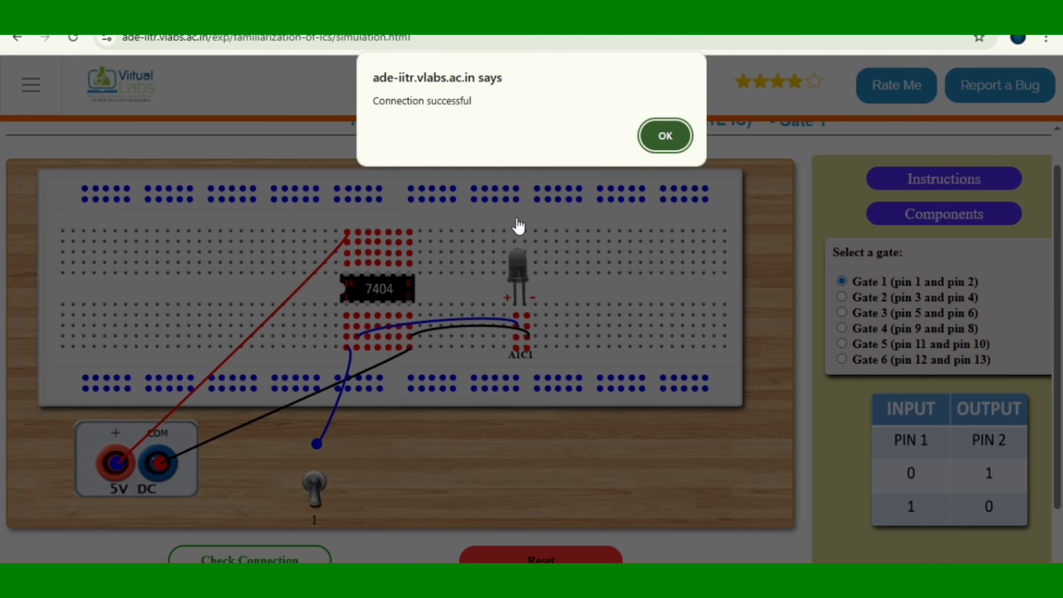
{"action": "left_click", "coordinate": [655, 137]}
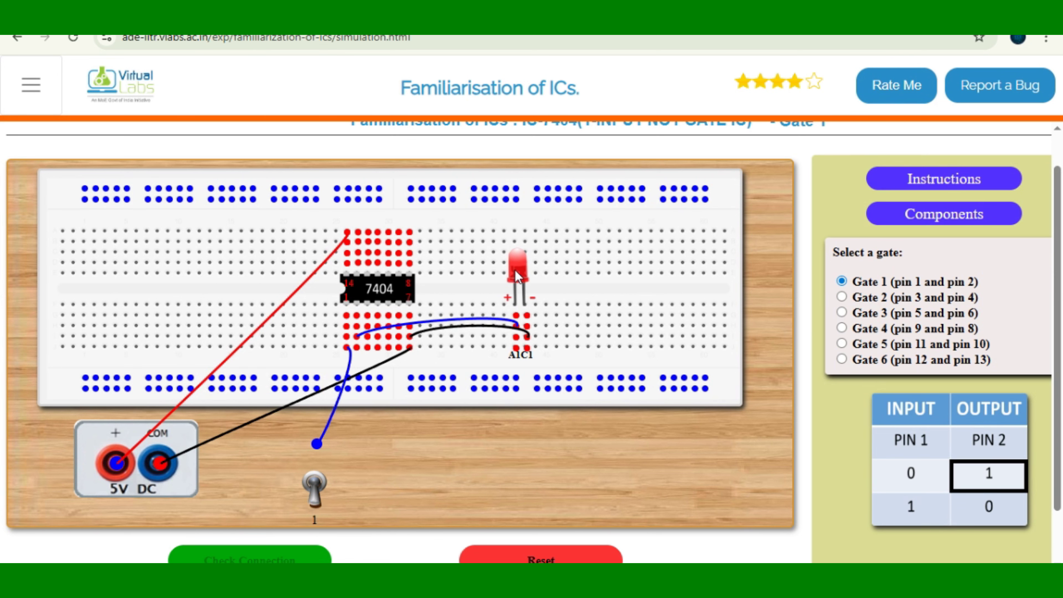
{"action": "left_click", "coordinate": [316, 488]}
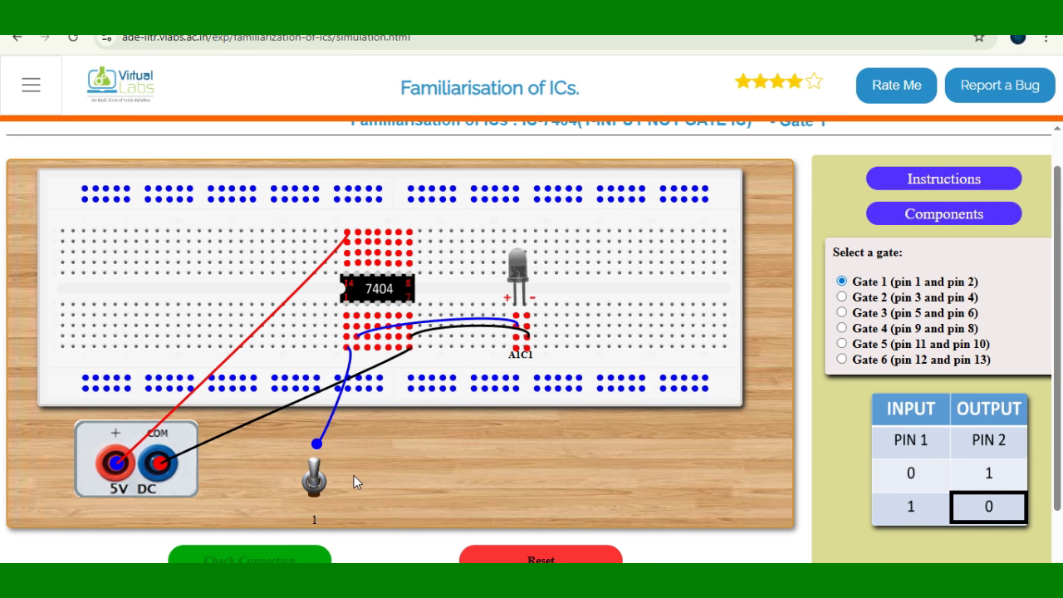
{"action": "left_click", "coordinate": [314, 484]}
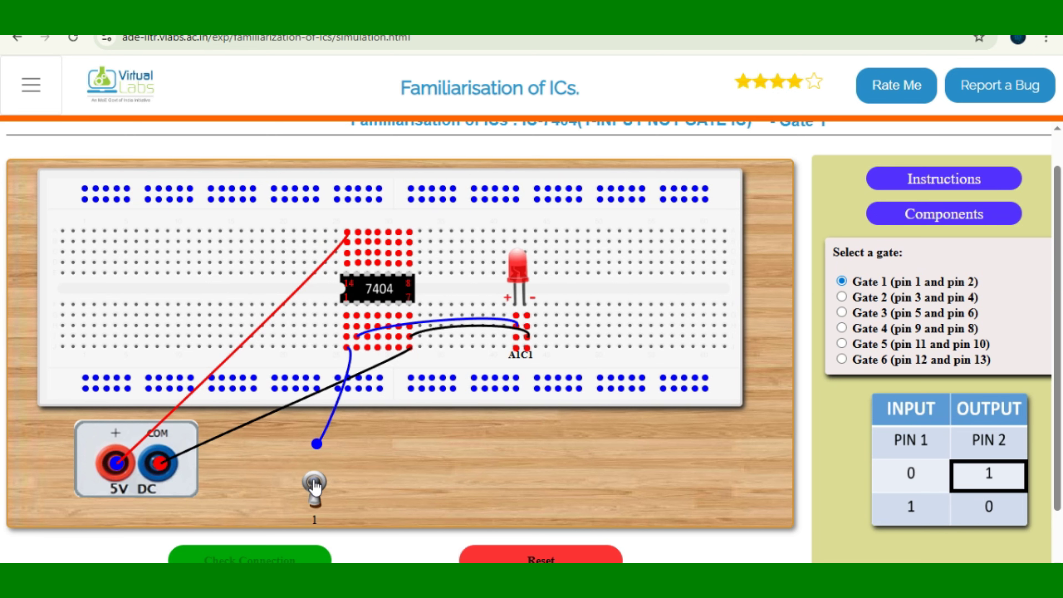